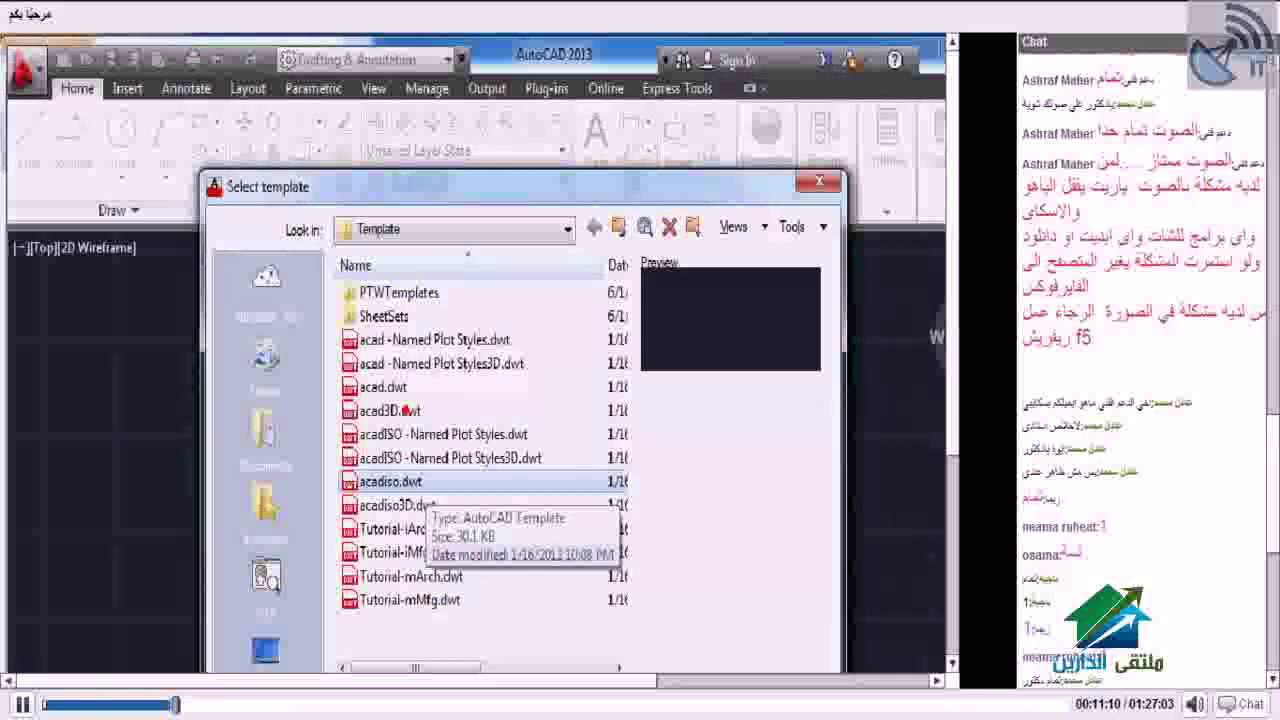
- Create a new drawing from the acadiso.dwt template
key("Down")
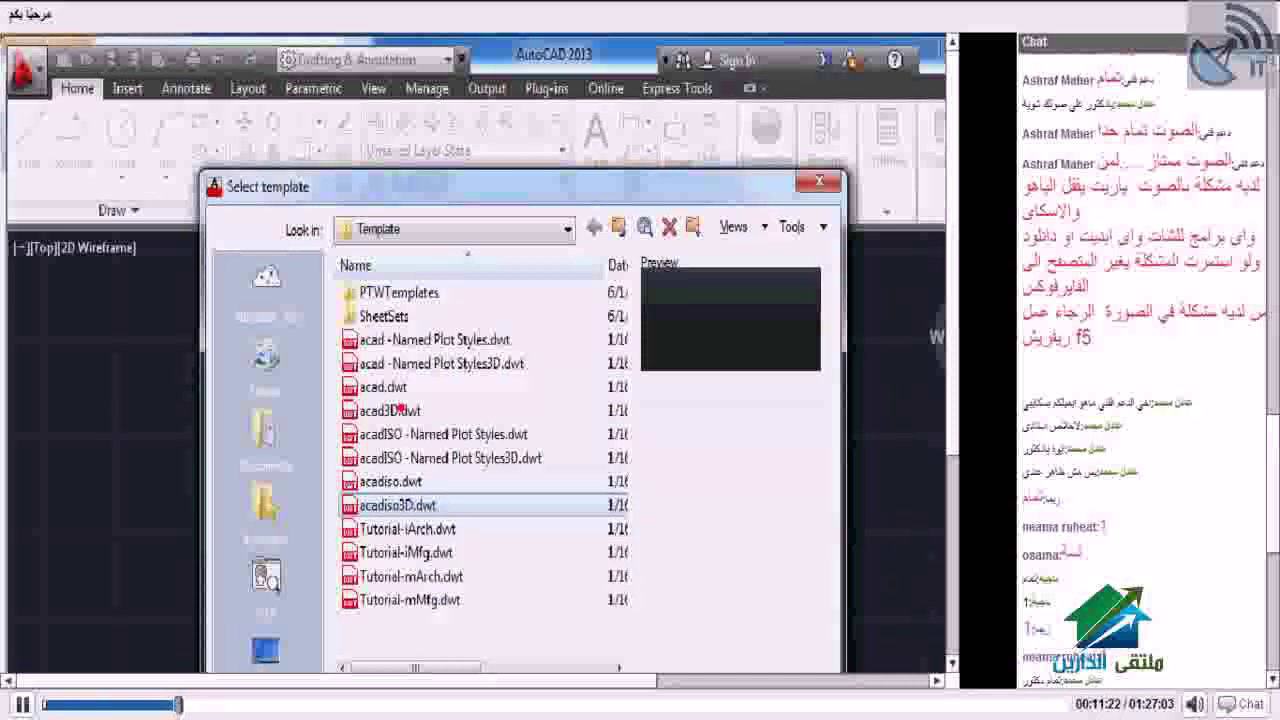
left_click(420, 481)
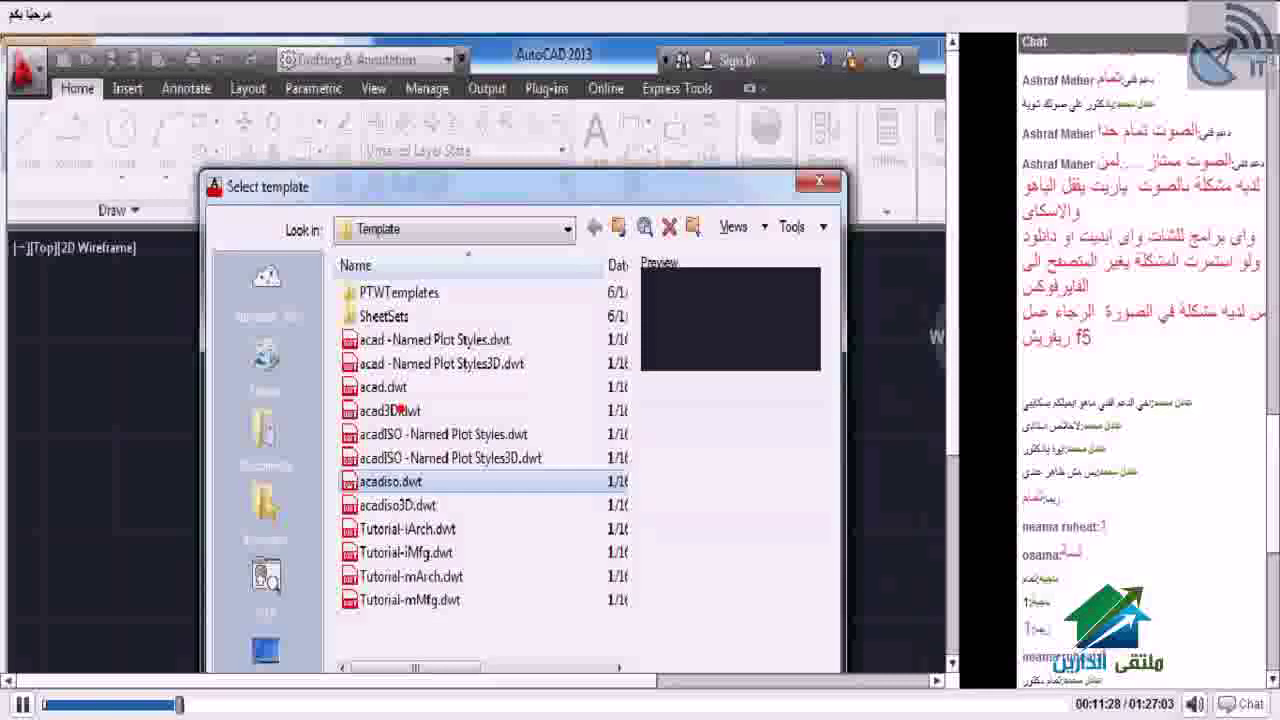
key("Return")
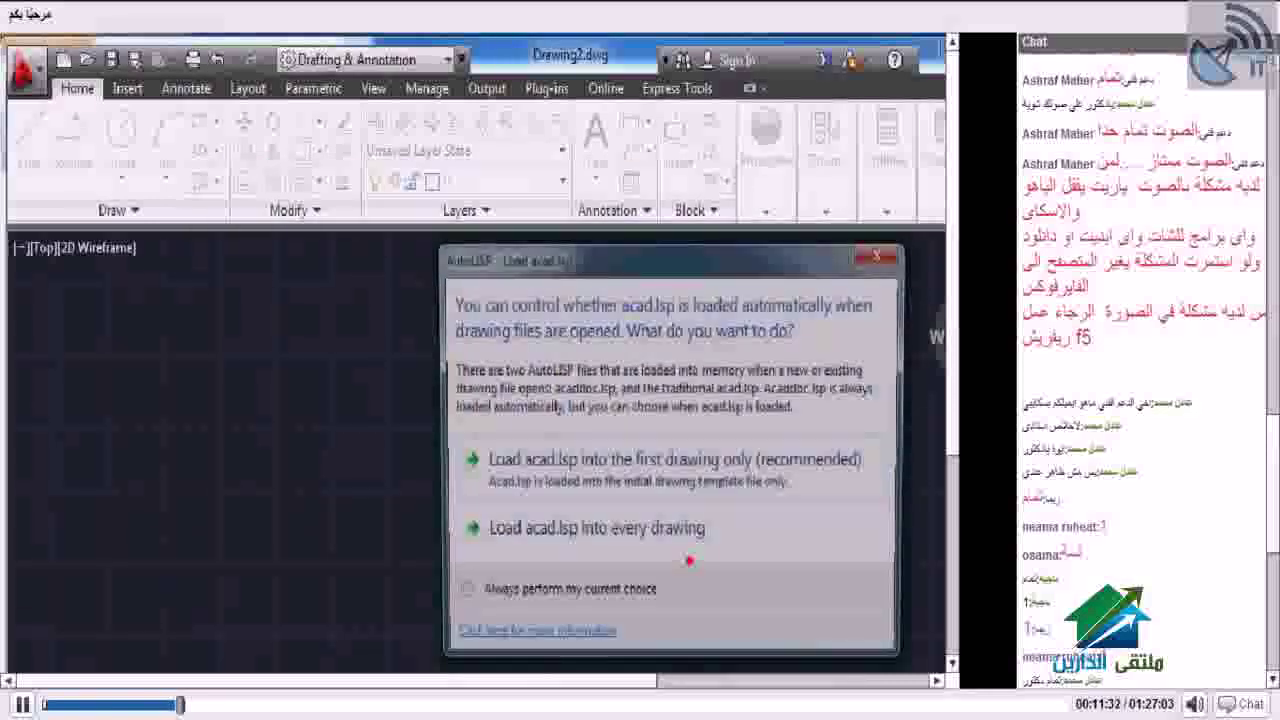
- Answer the acad.lsp loading prompt
left_click(660, 530)
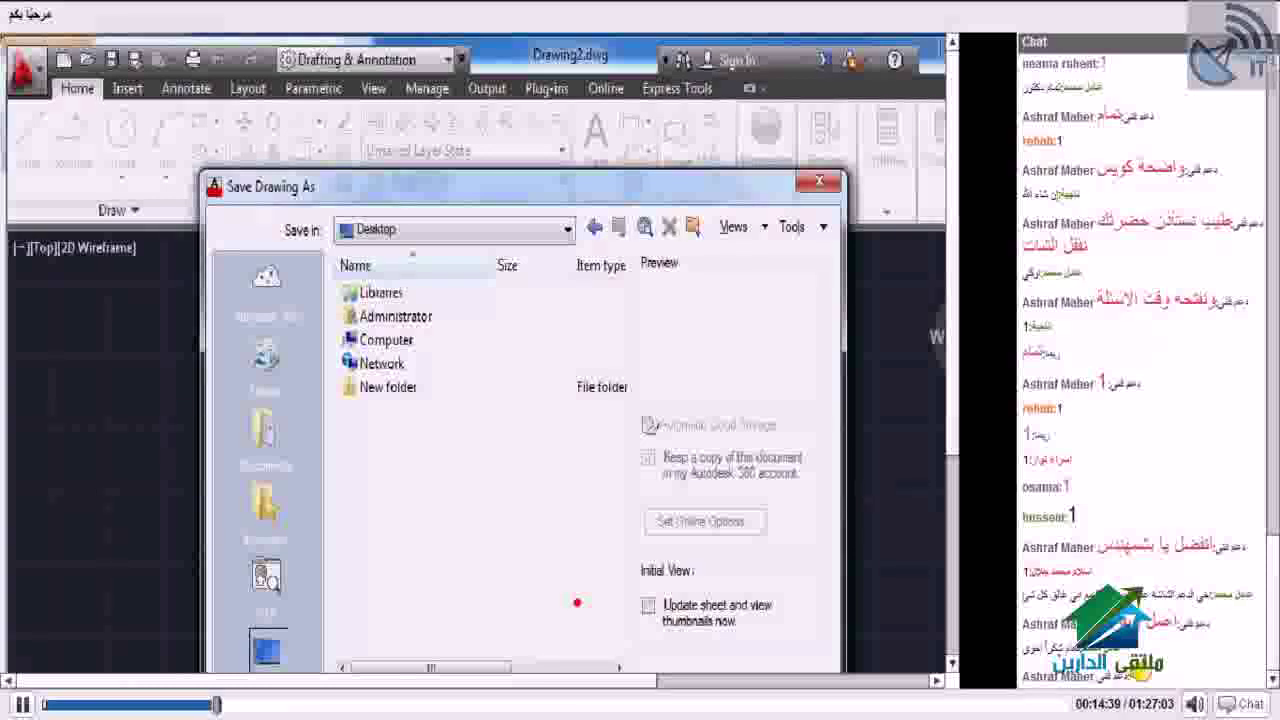
left_click(691, 656)
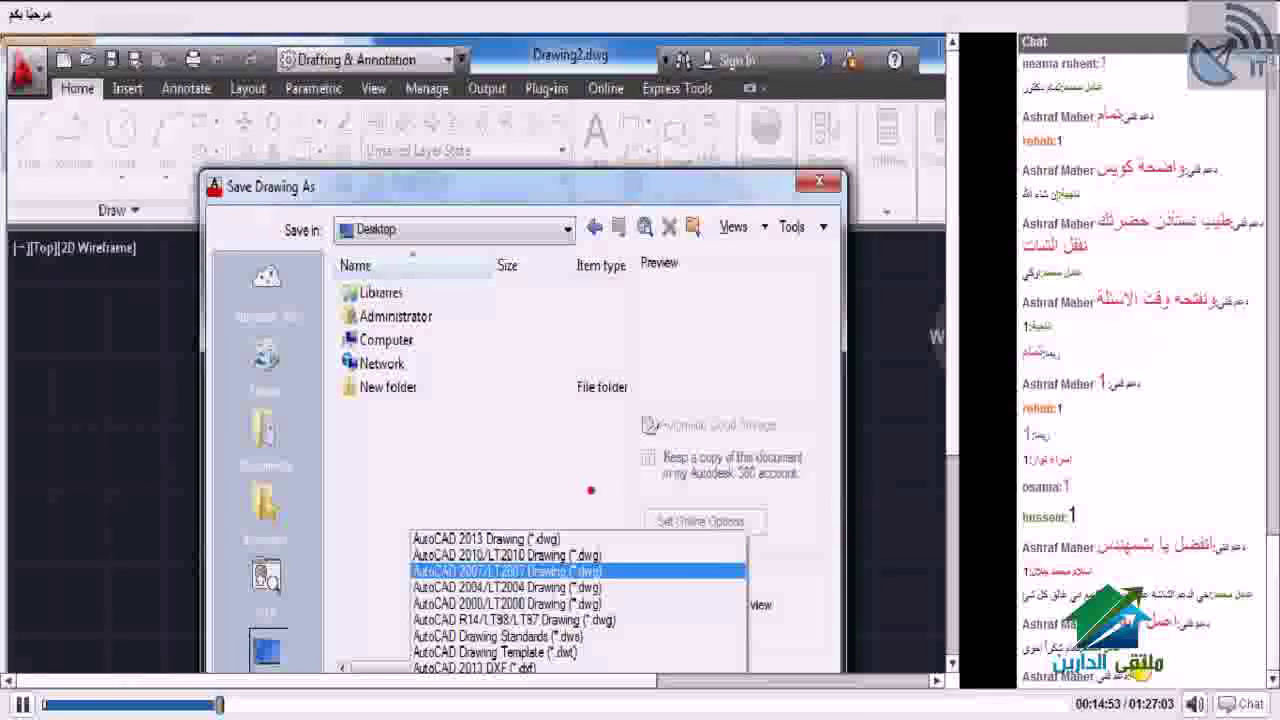
key("Down")
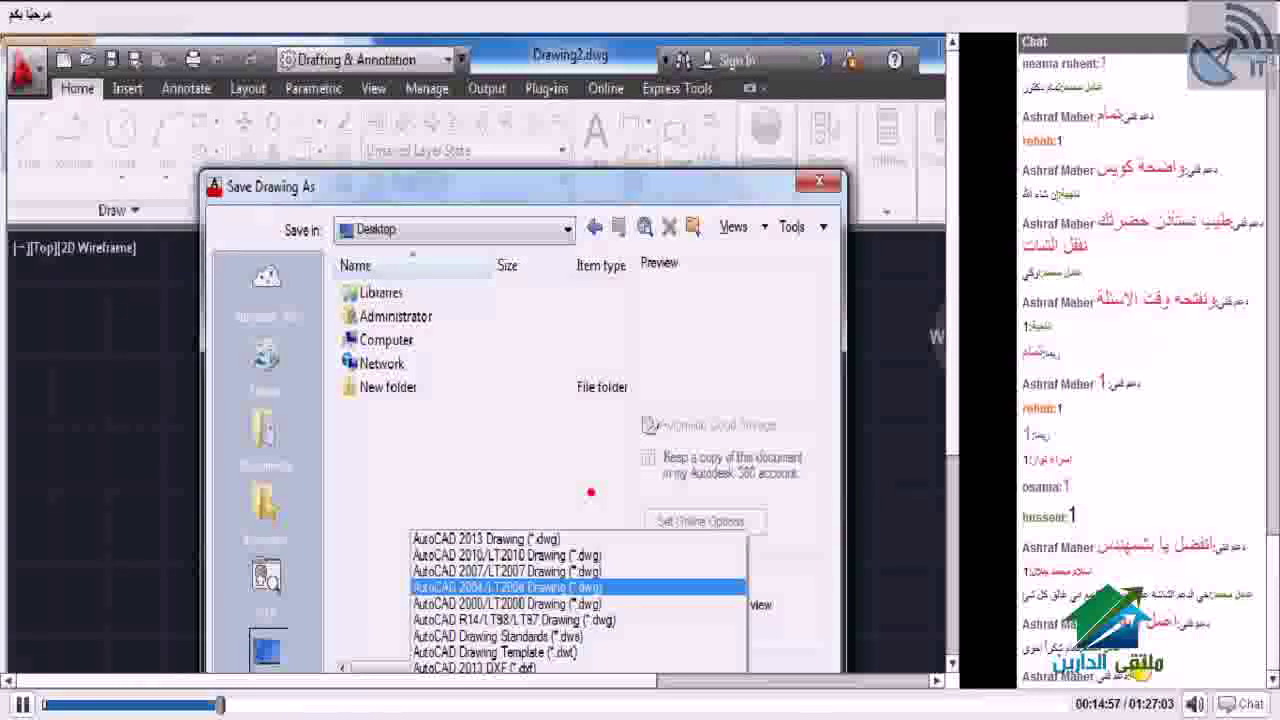
key("Down")
key("Down")
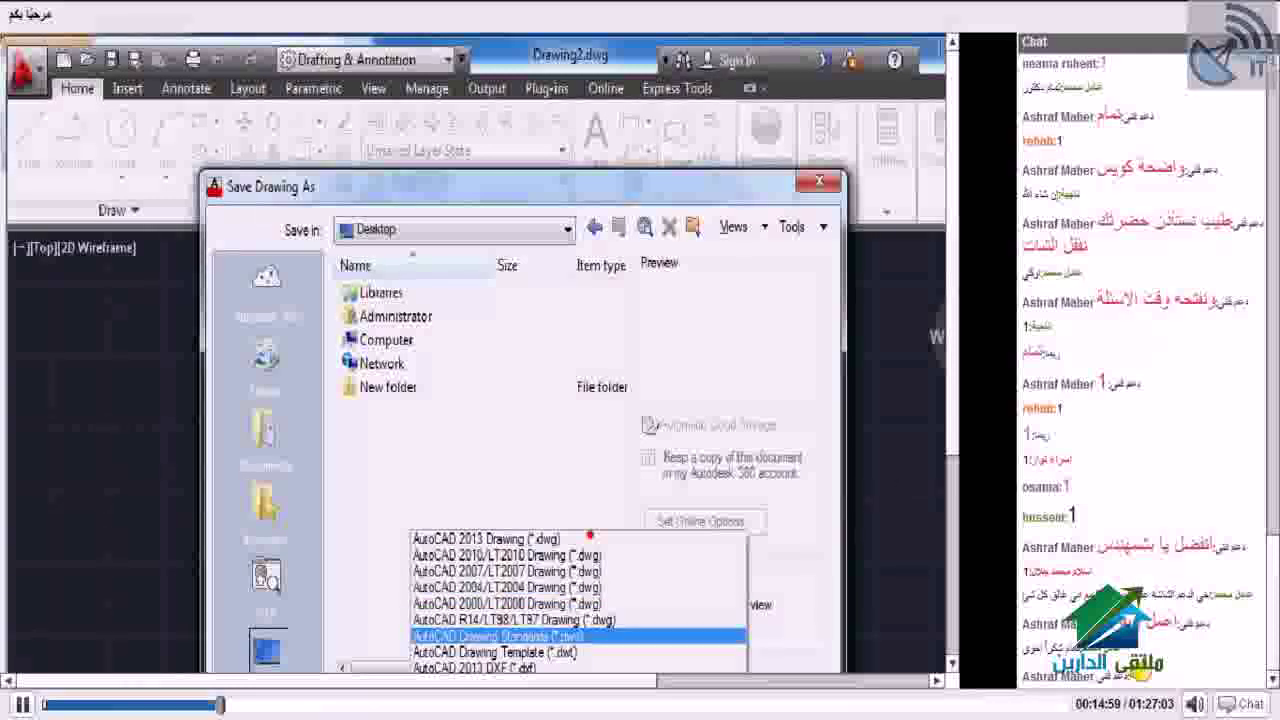
key("Up")
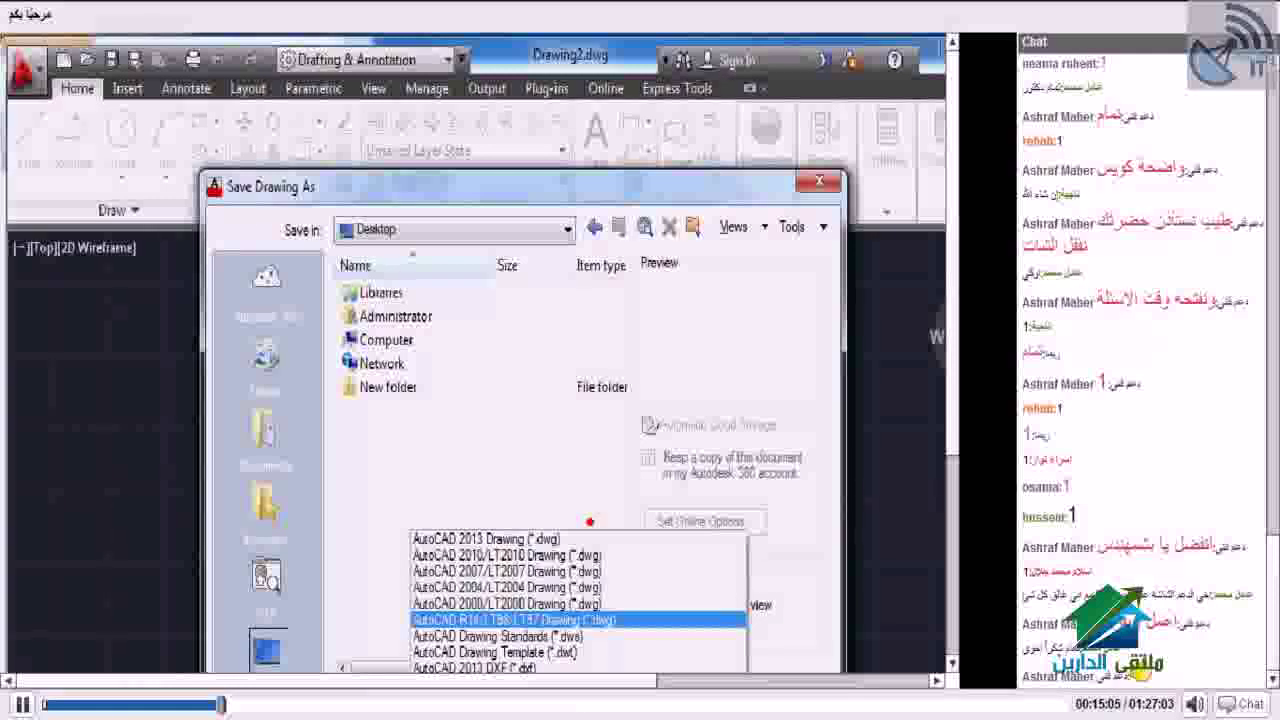
key("Up")
key("Up")
key("Up")
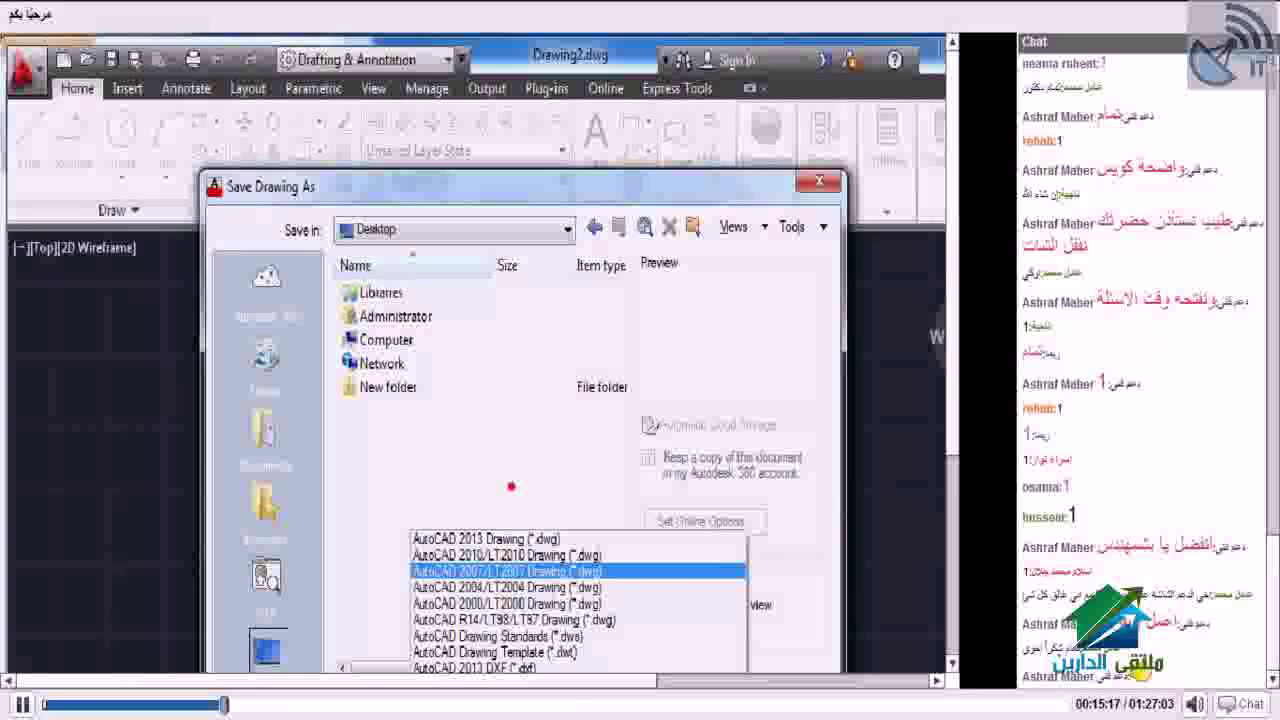
left_click(511, 486)
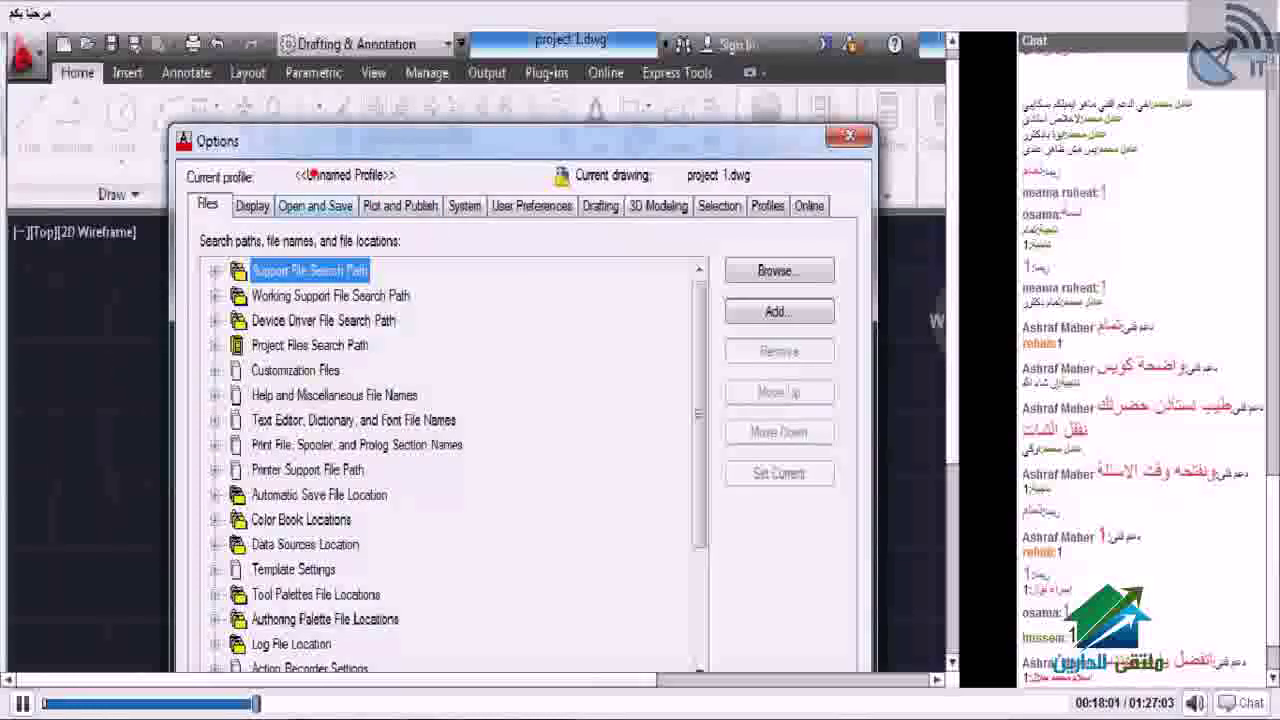
- Show the Open and Save settings in the Options dialog
left_click(315, 205)
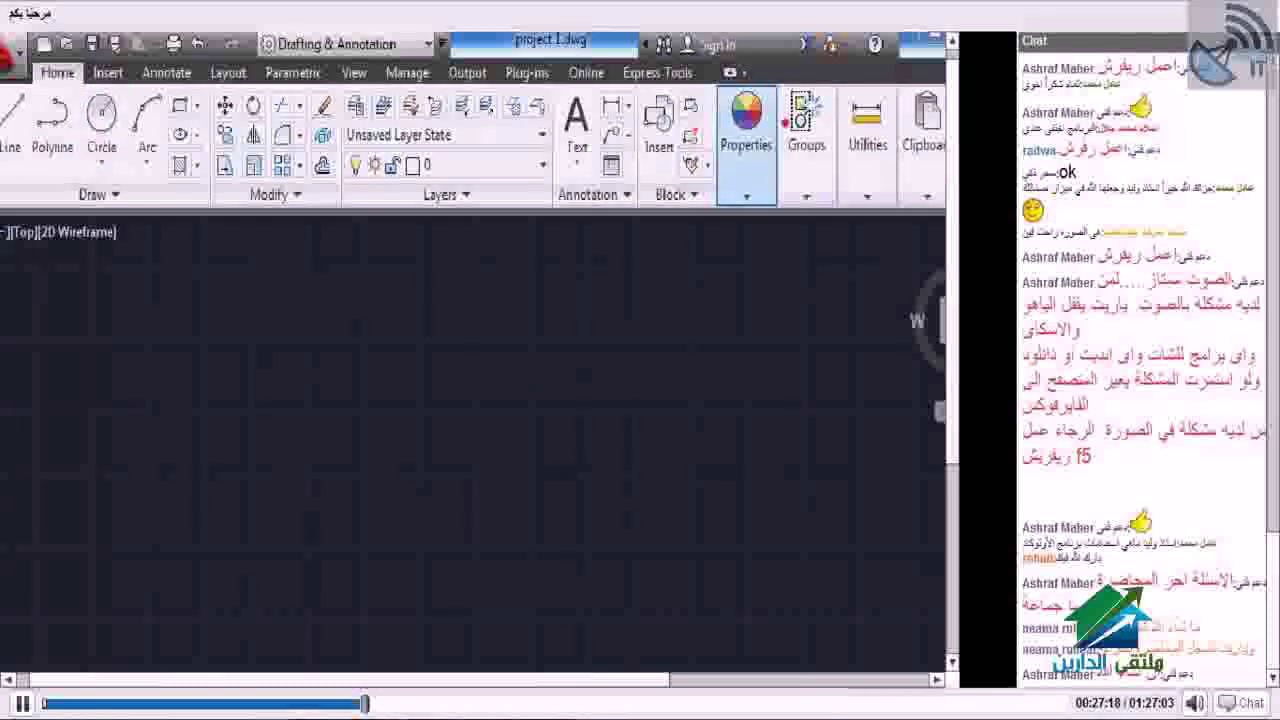
left_click(746, 196)
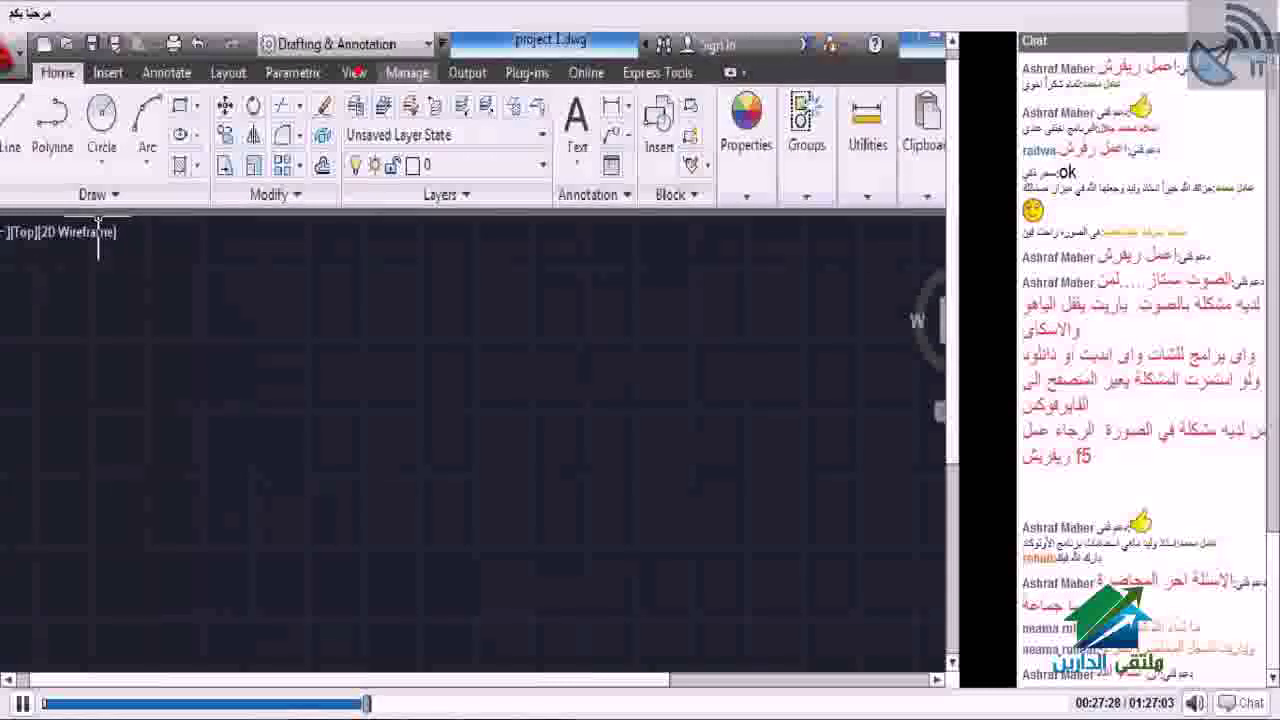
- Open the workspace list in the Quick Access Toolbar
left_click(345, 44)
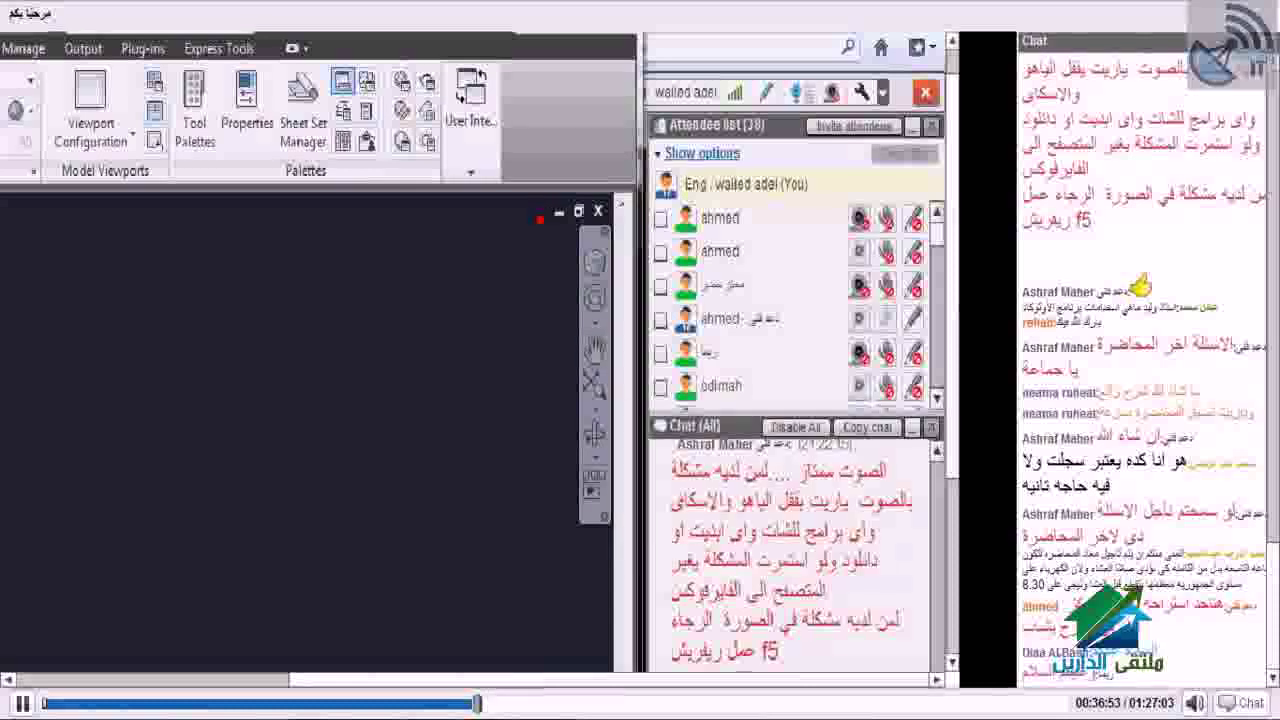
- Repeat the previous command with Space to bring back the drawing window colour settings
key("space")
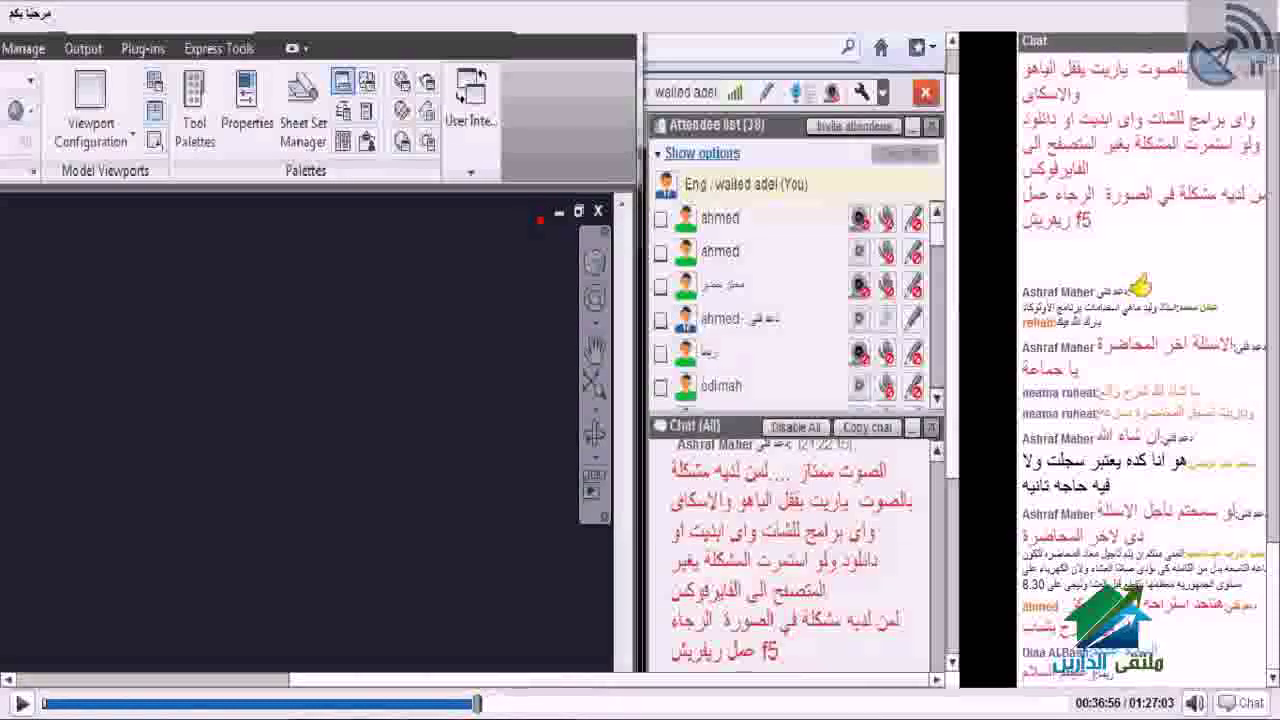
key("space")
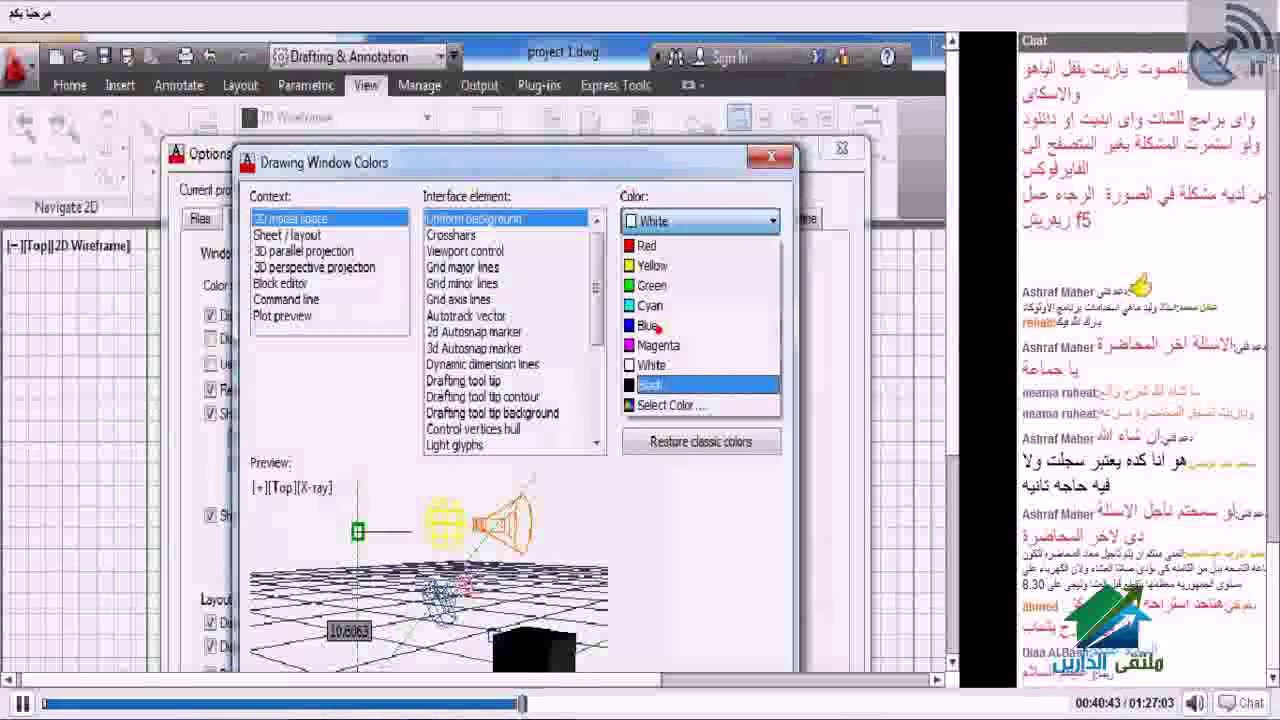
- Restore the 2D model space background to its default dark 33,40,48 and confirm both dialogs
left_click(500, 195)
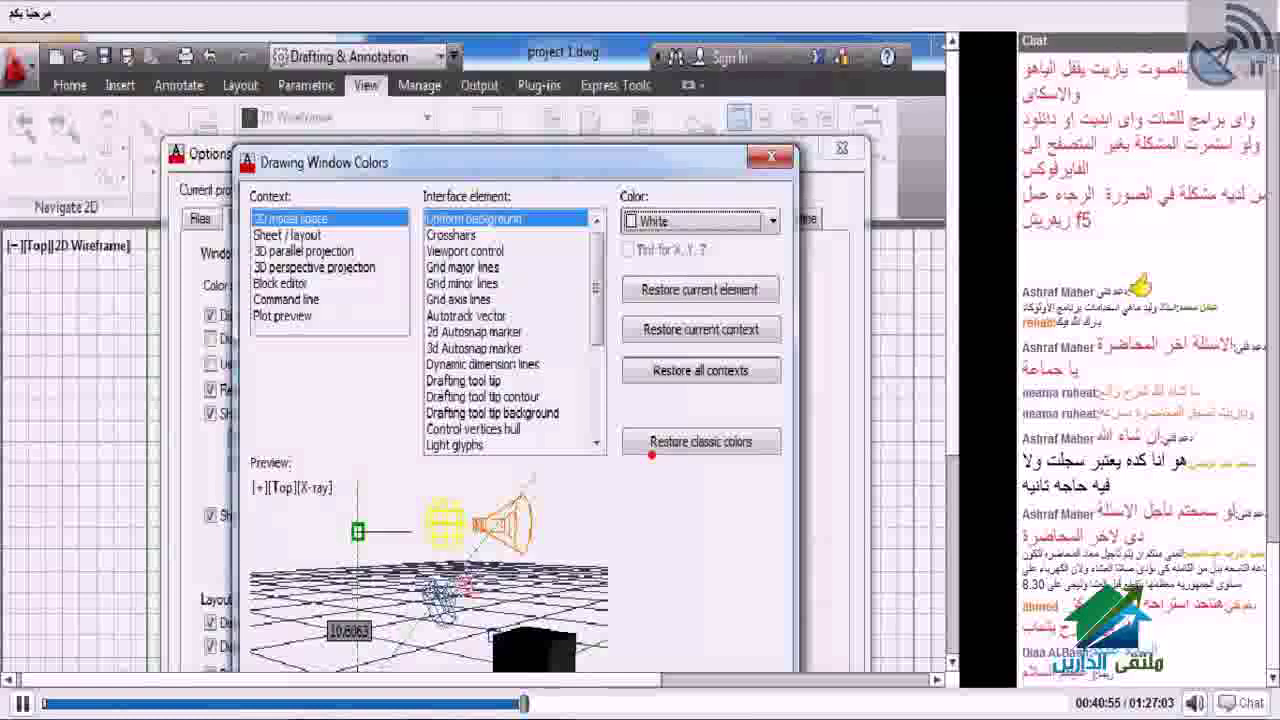
left_click(699, 289)
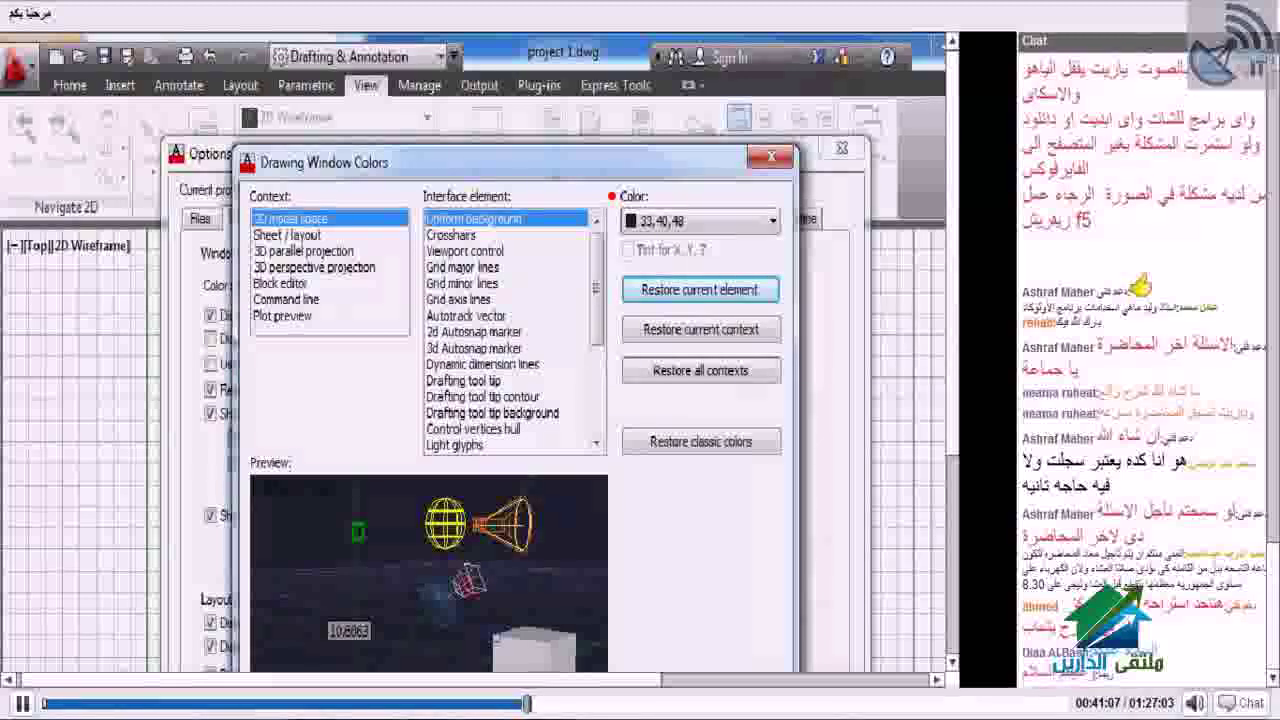
key("Return")
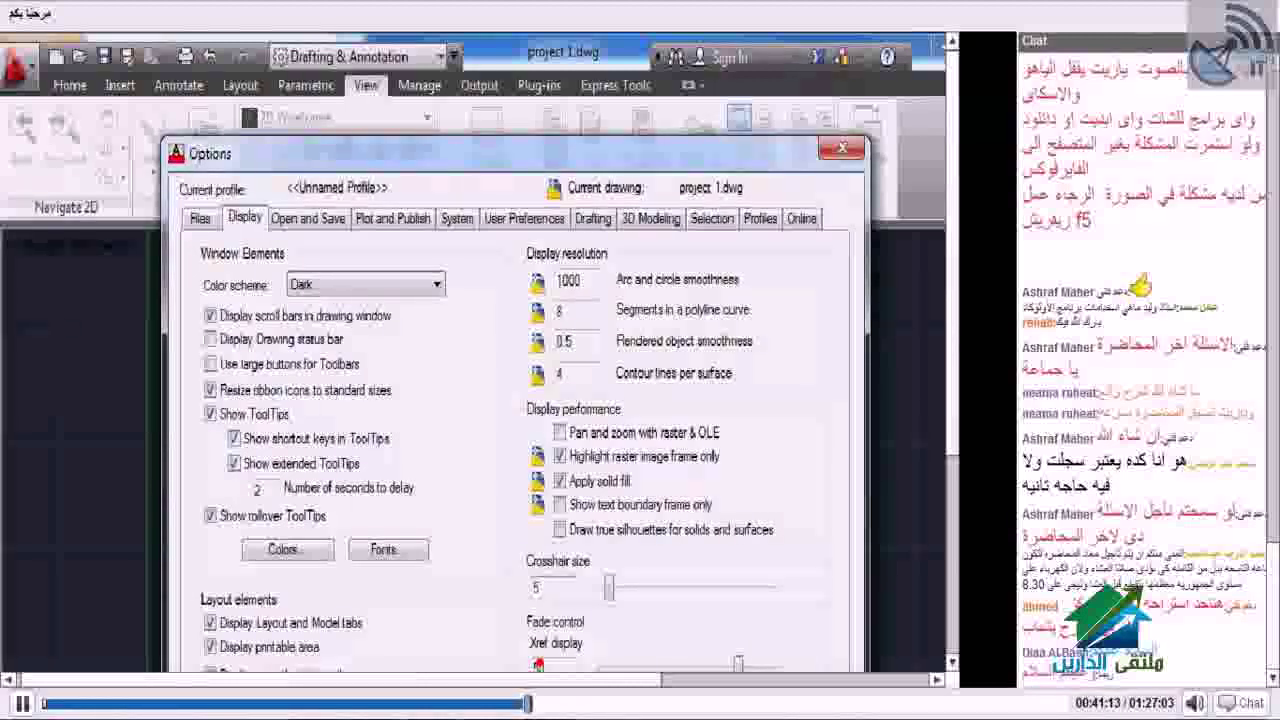
key("Return")
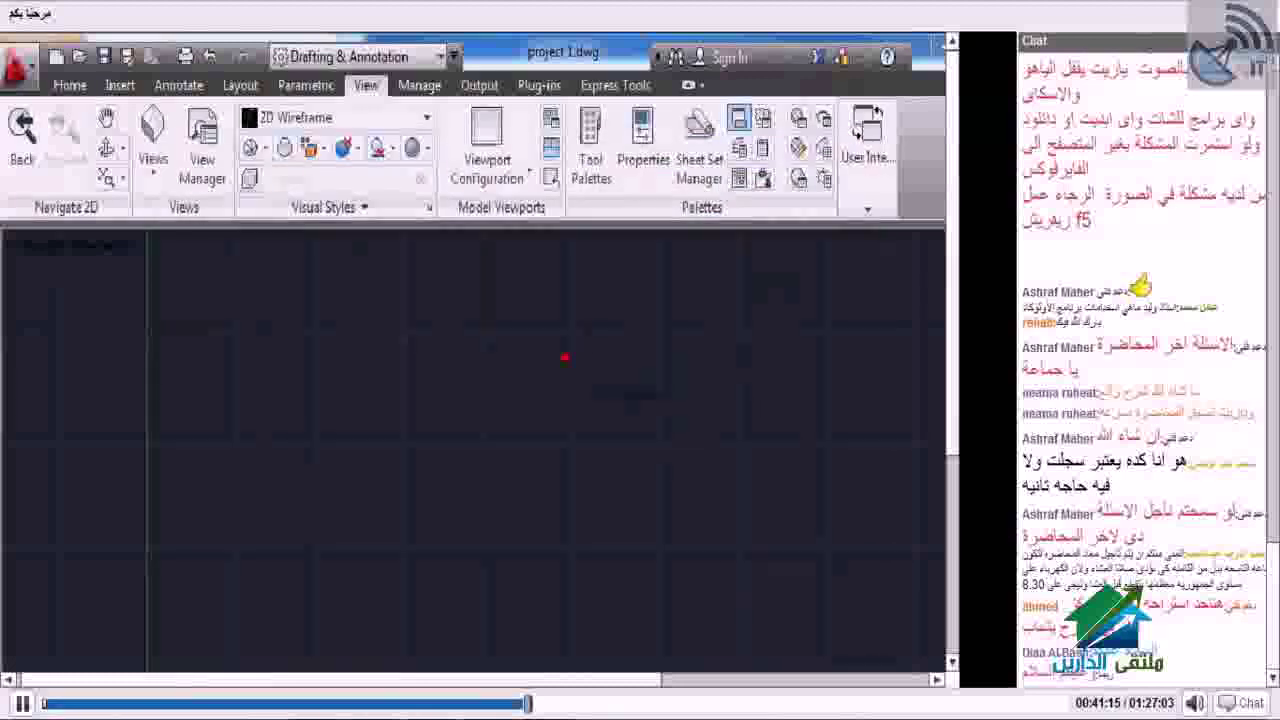
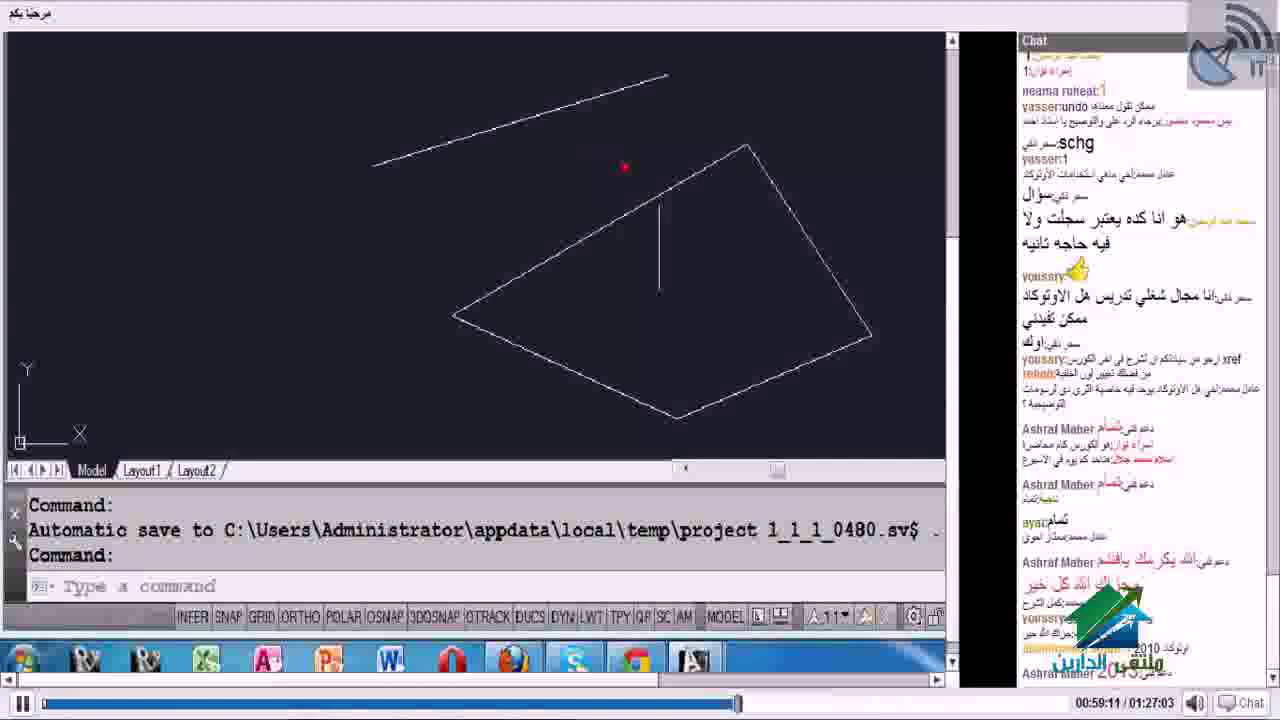
- Zoom in on the quadrilateral's upper-left edge with the mouse wheel, then back out
scroll(655, 230, "up", 4)
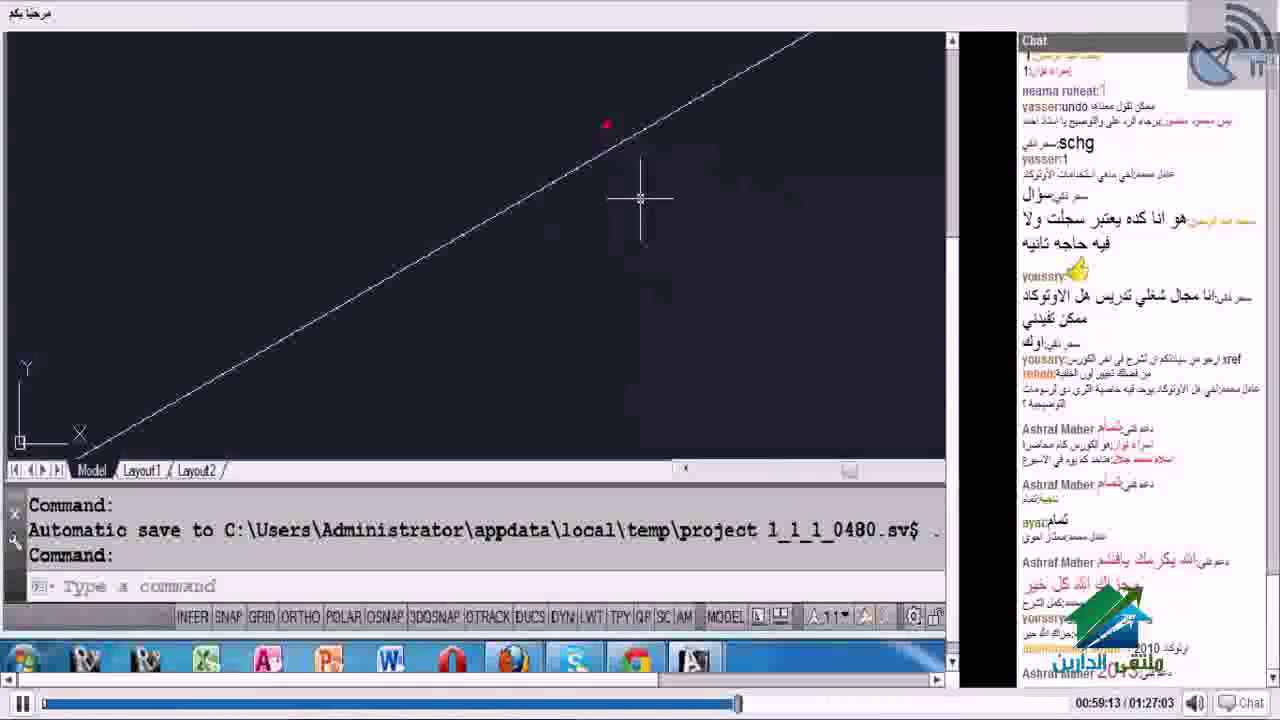
scroll(638, 198, "down", 1)
middle_click_drag(631, 163, 547, 127)
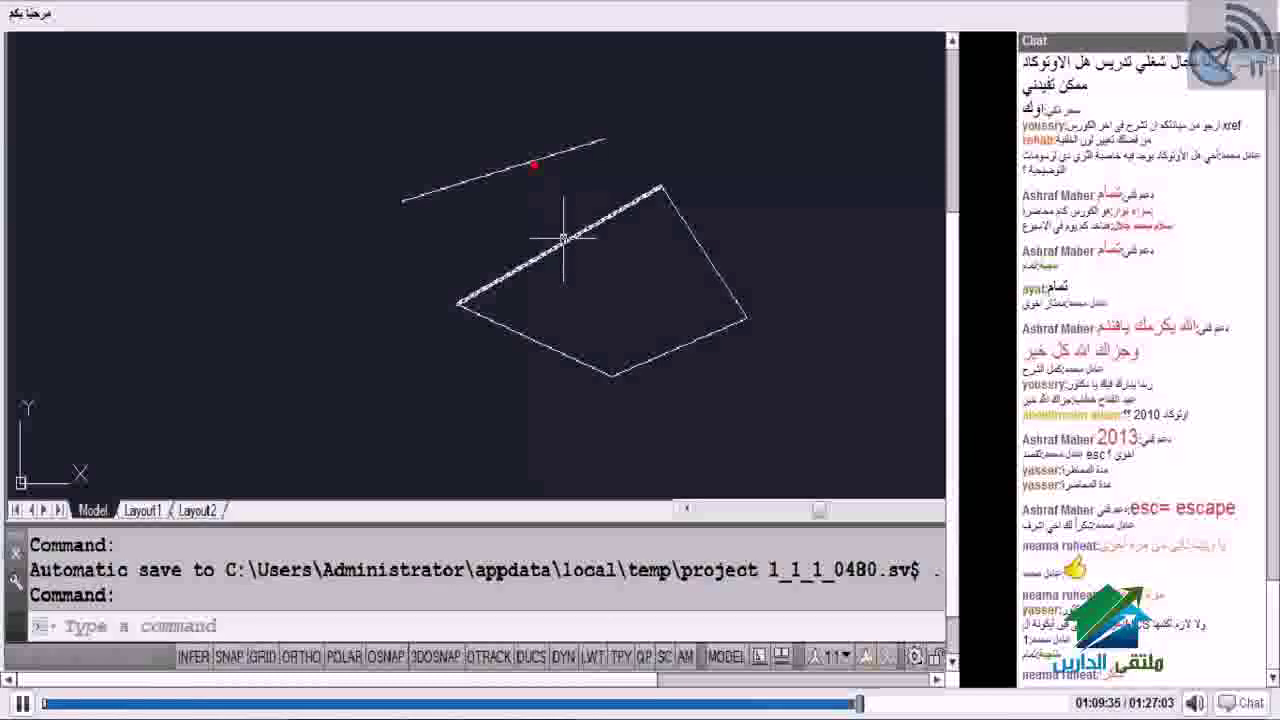
left_click(564, 238)
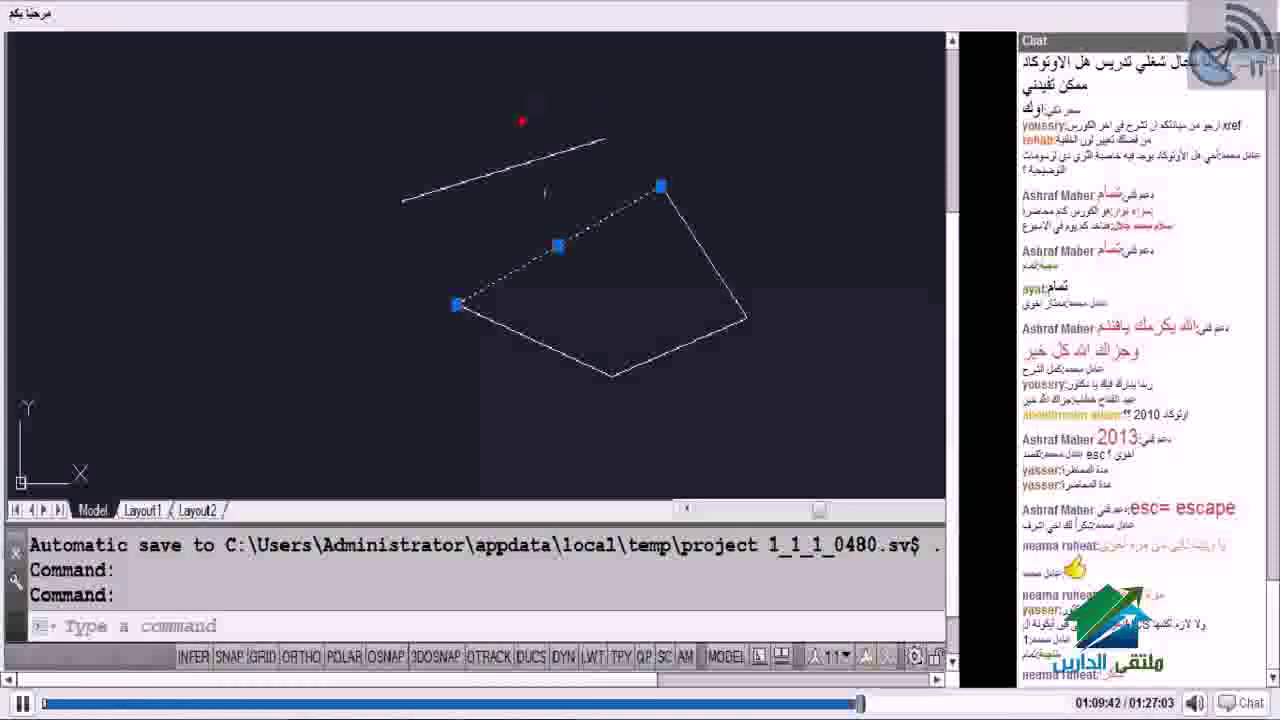
scroll(545, 192, "up", 2)
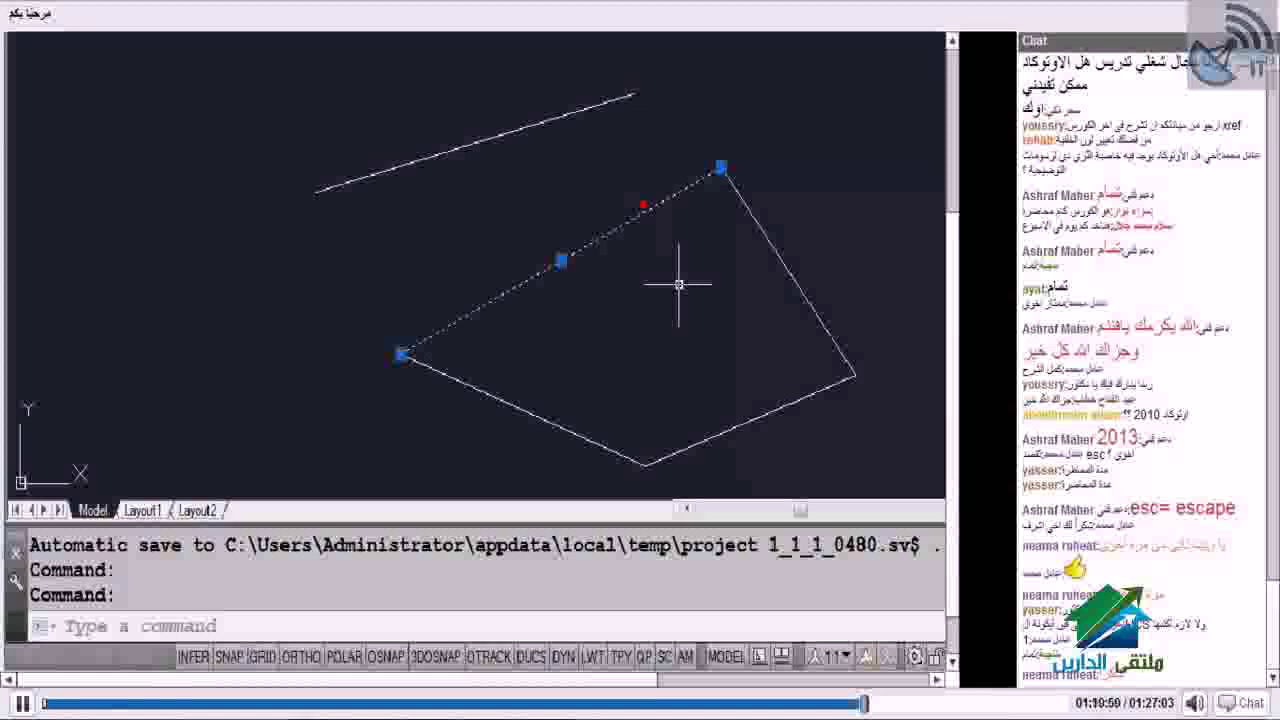
key("Escape")
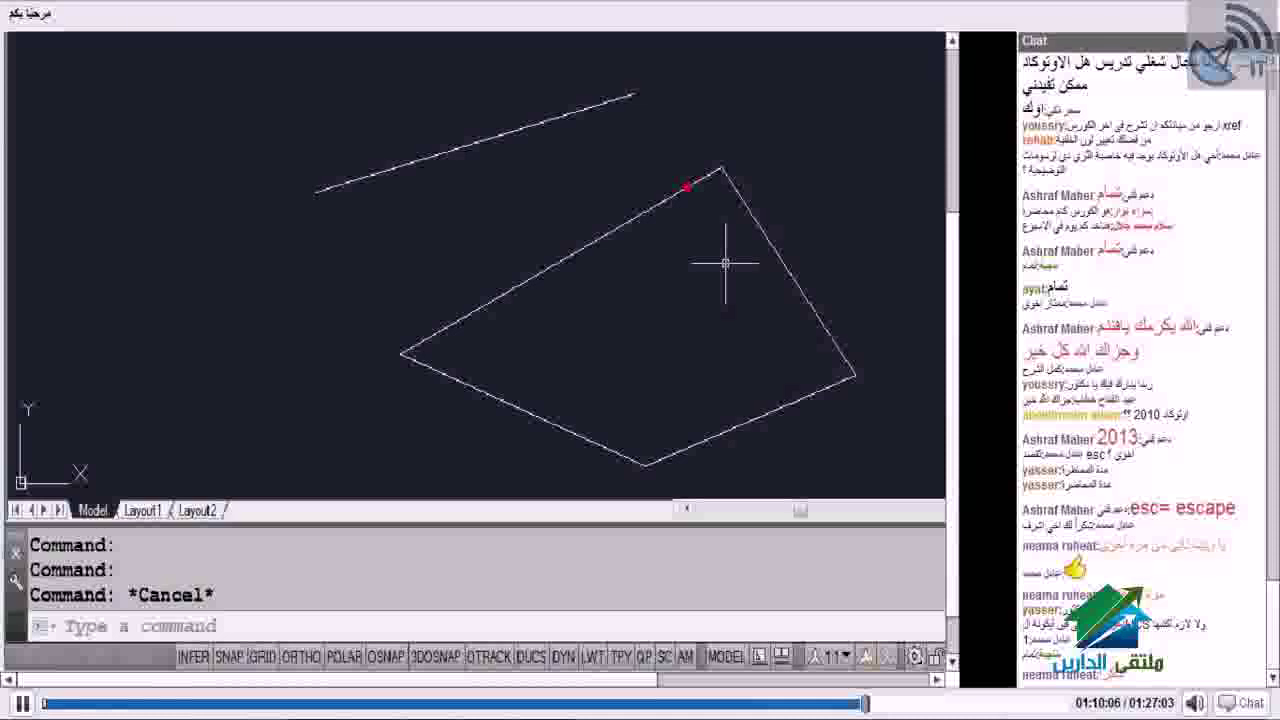
left_click(748, 286)
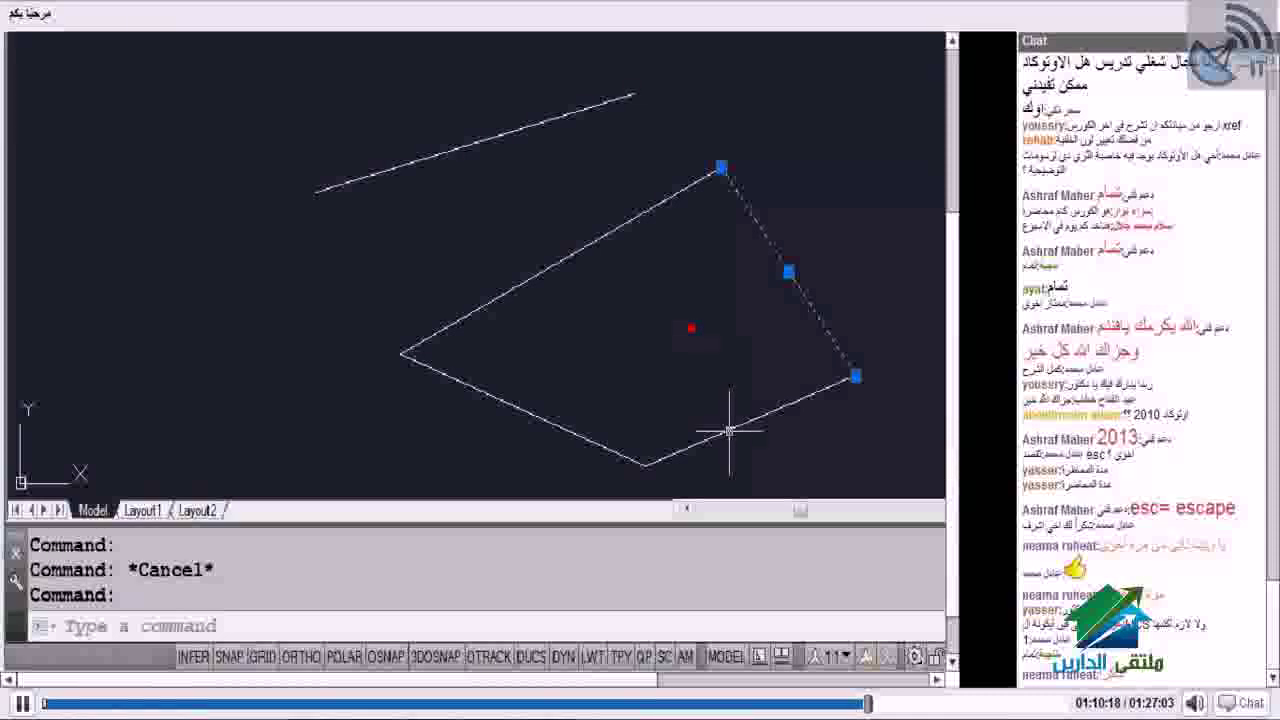
key("Return")
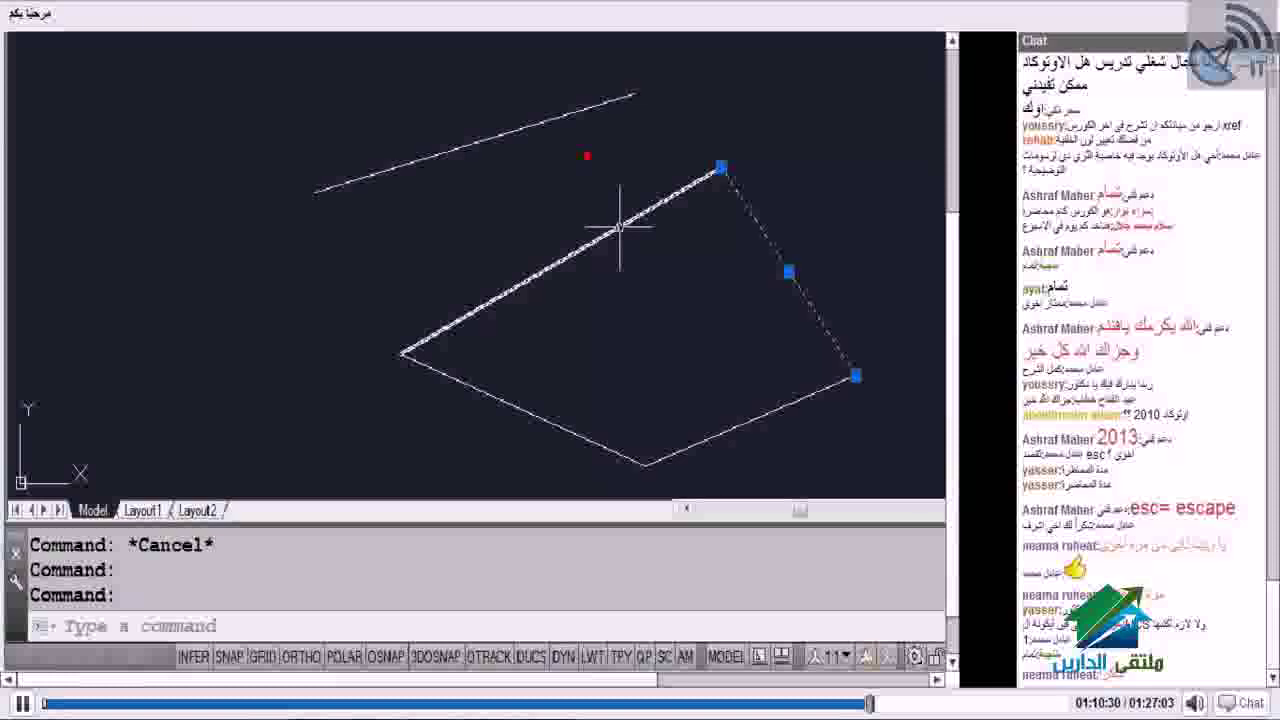
left_click(619, 227)
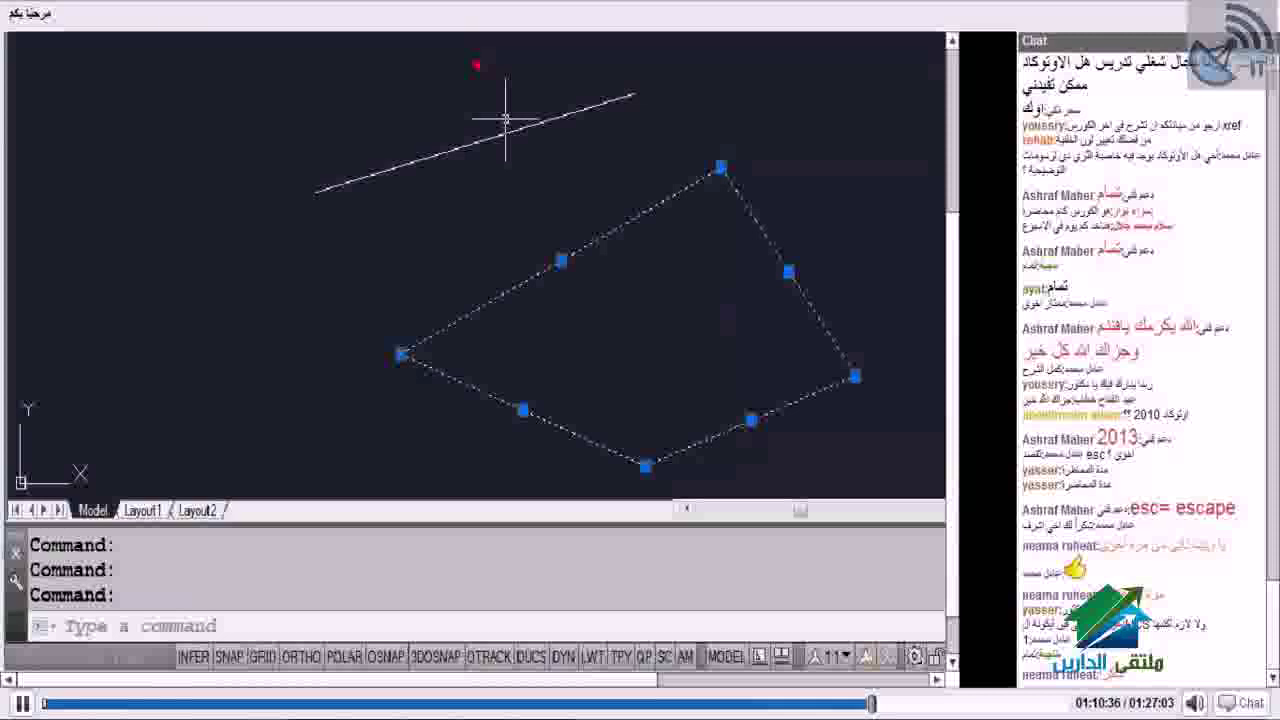
left_click(505, 122)
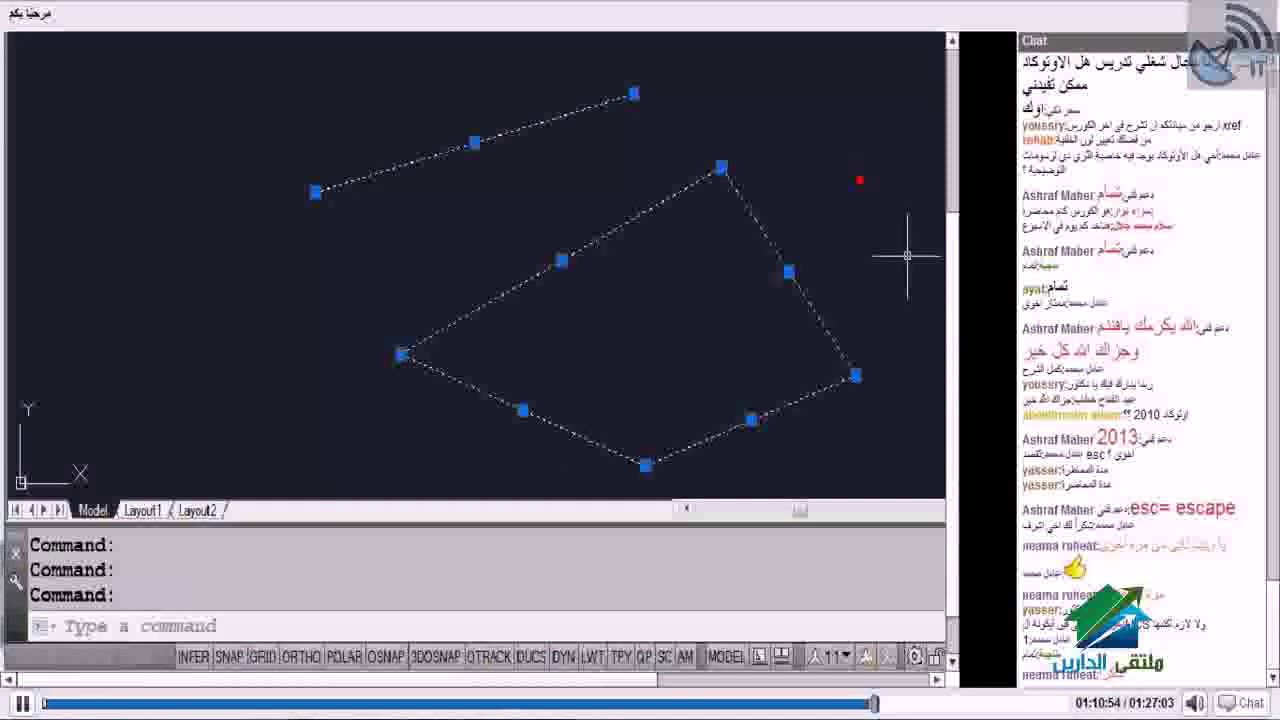
key("Escape")
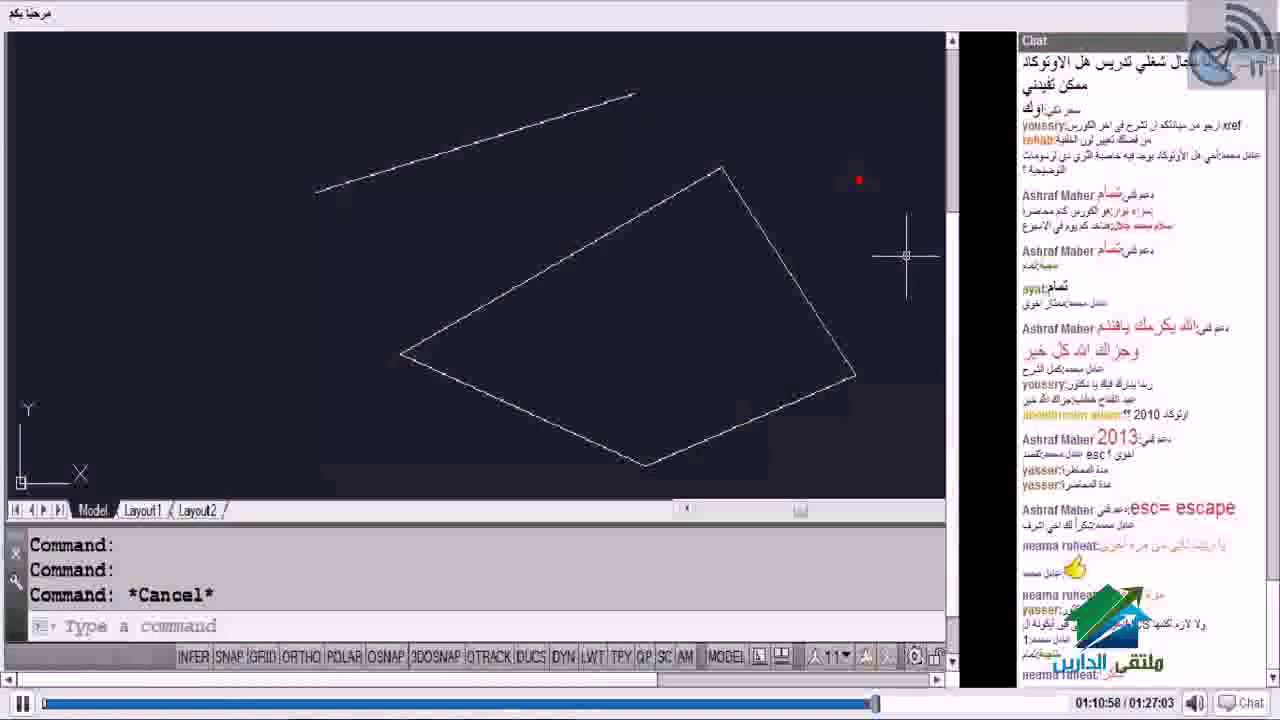
scroll(695, 308, "down", 3)
scroll(695, 340, "up", 2)
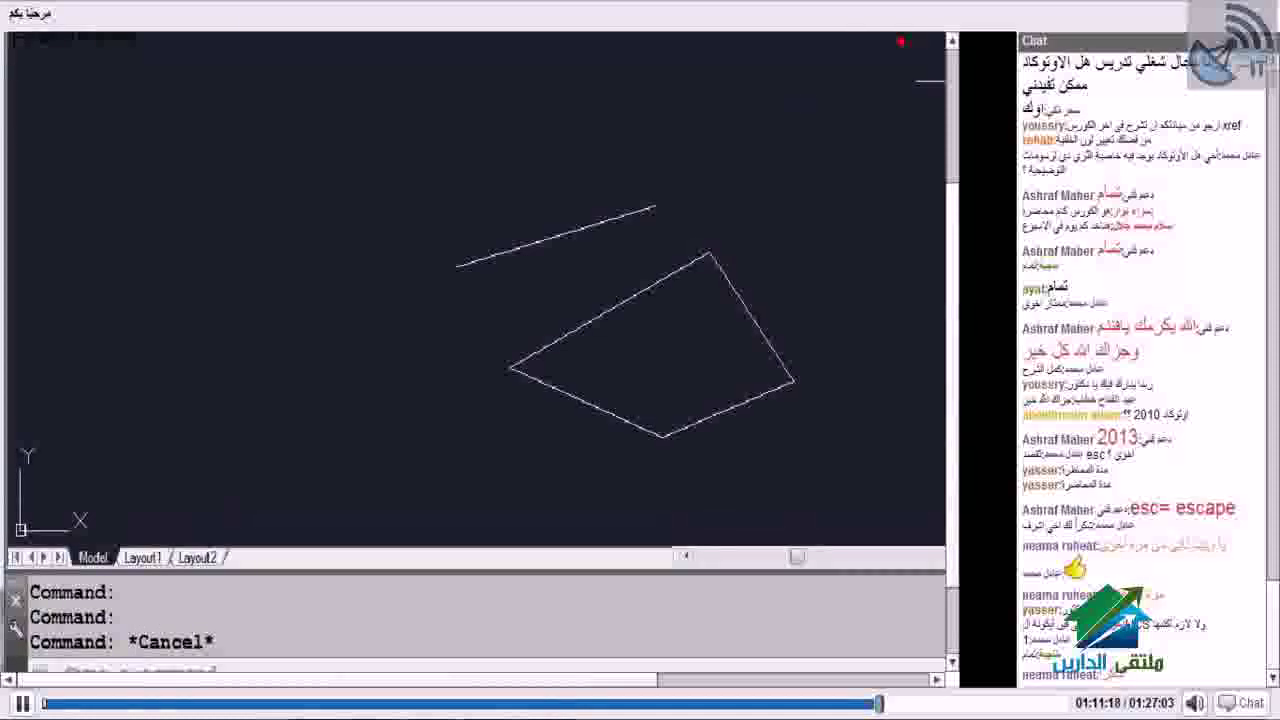
left_click(827, 240)
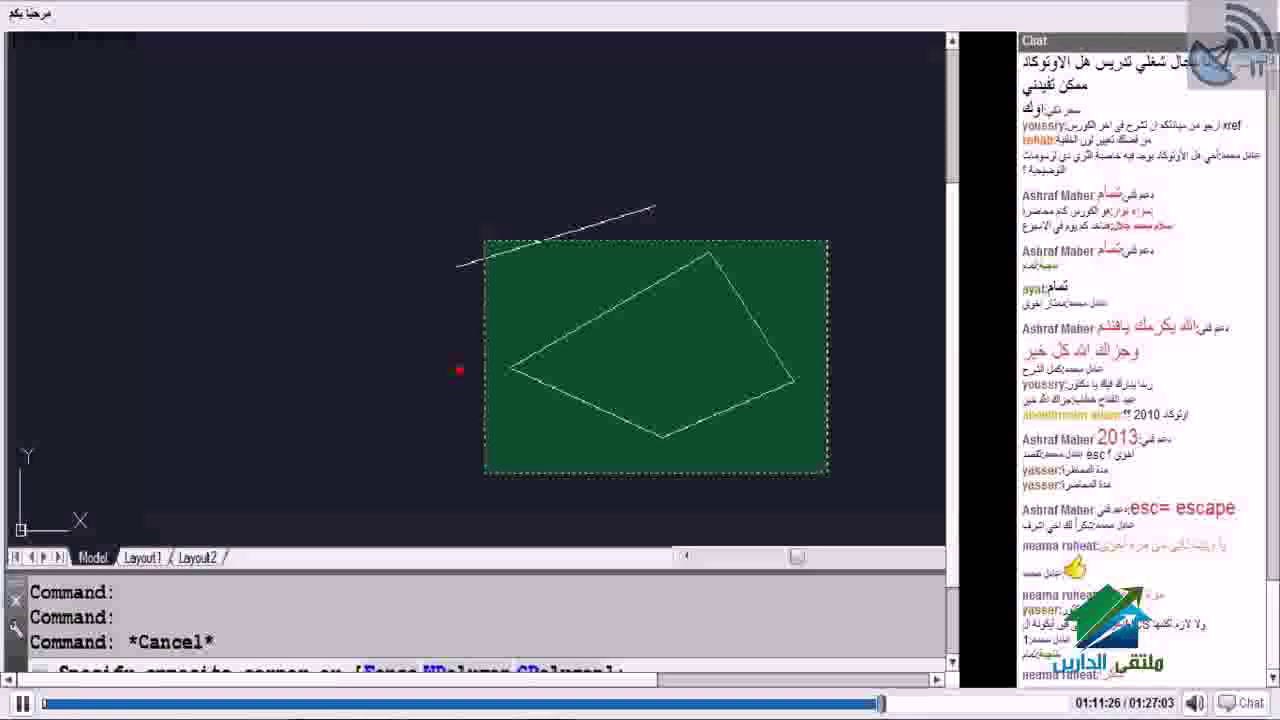
left_click(628, 306)
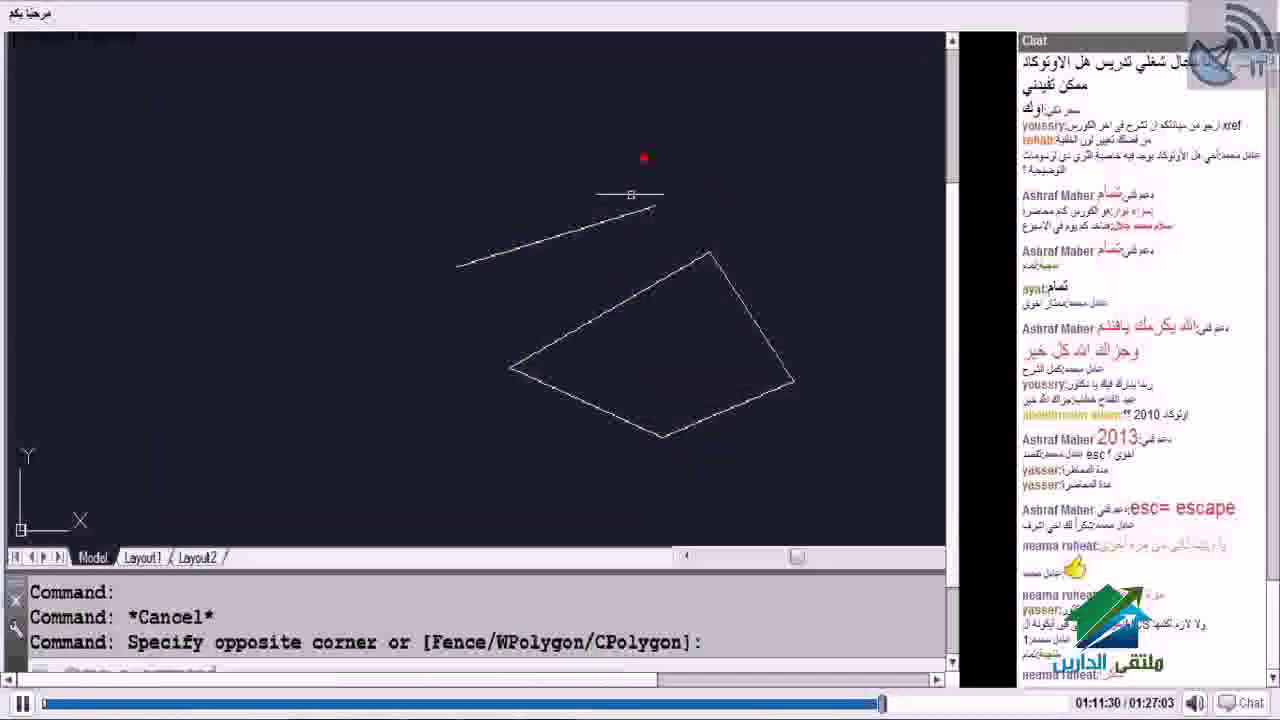
left_click(399, 197)
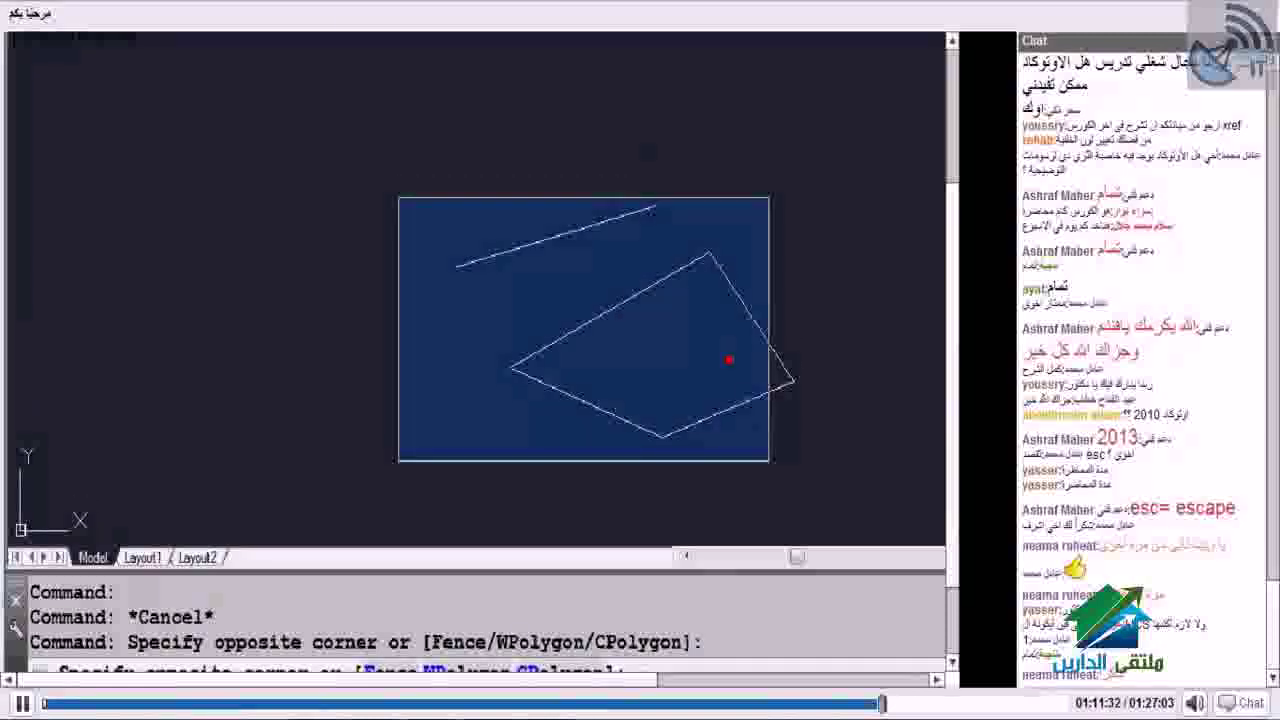
key("Escape")
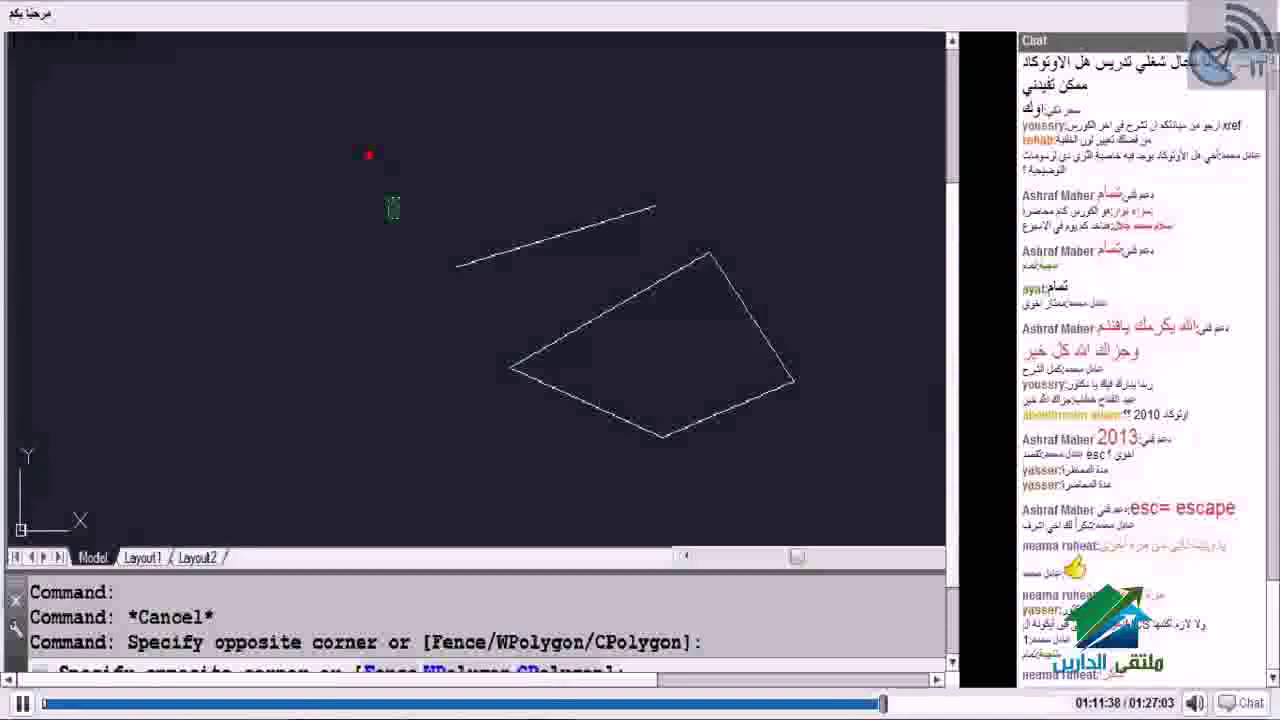
left_click(760, 164)
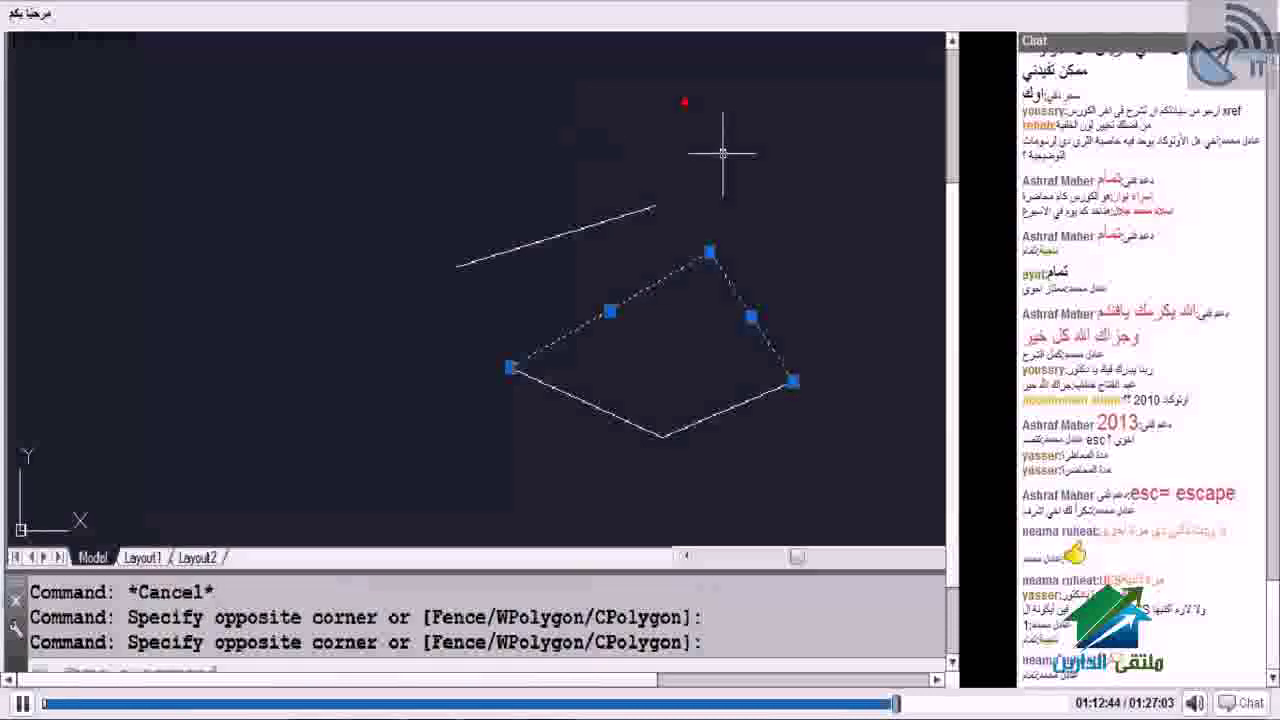
key("Escape")
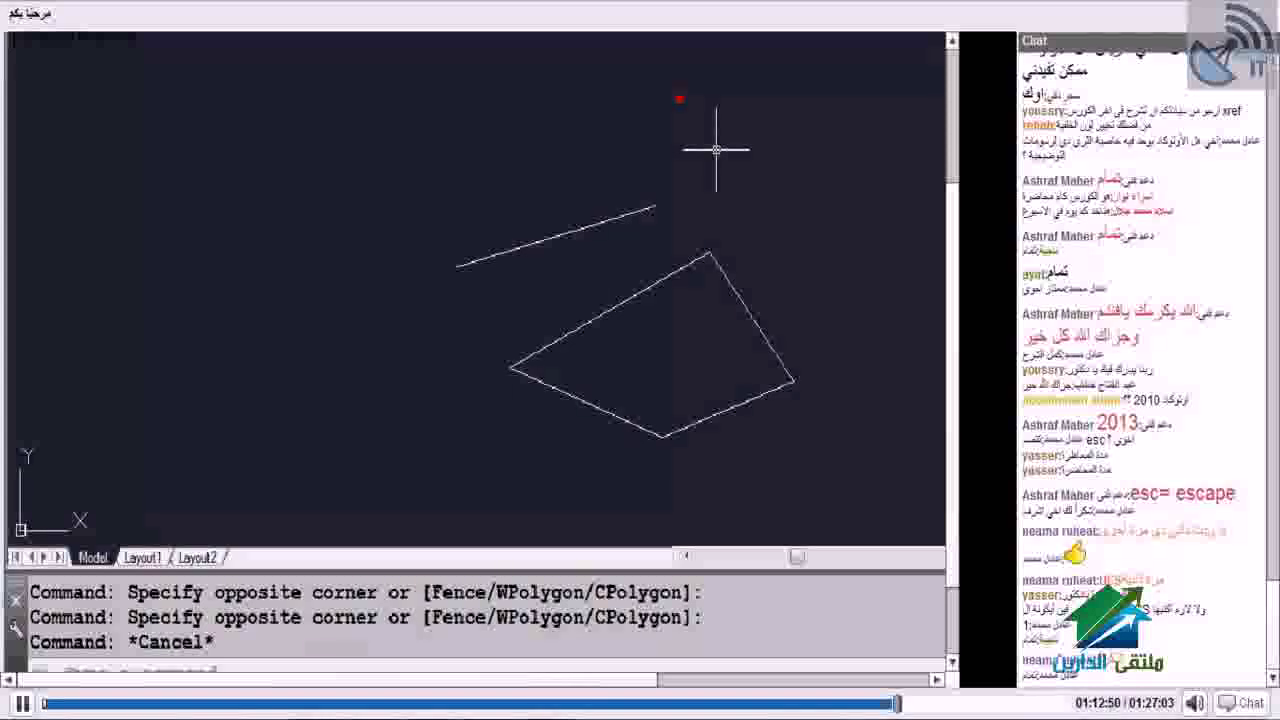
left_click(796, 192)
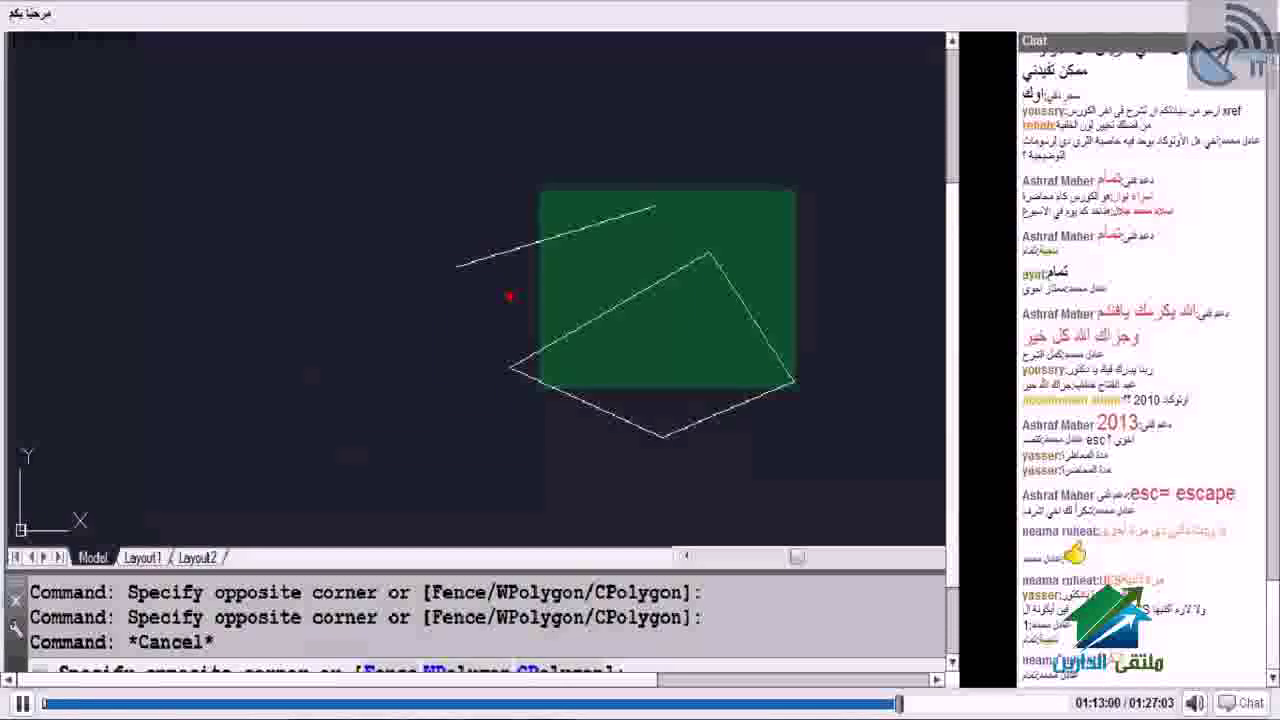
- Crossing-select the line and quadrilateral, clear the selection with Esc, then reselect both with Ctrl+A
left_click(540, 388)
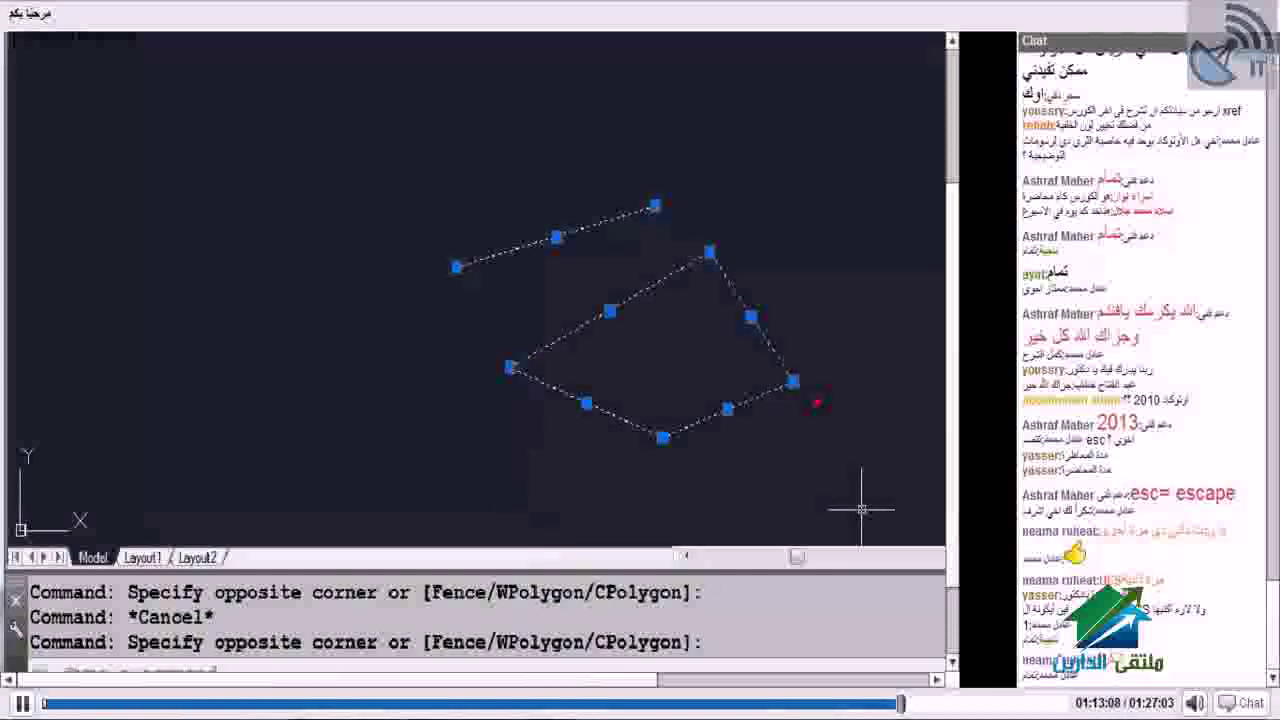
key("Escape")
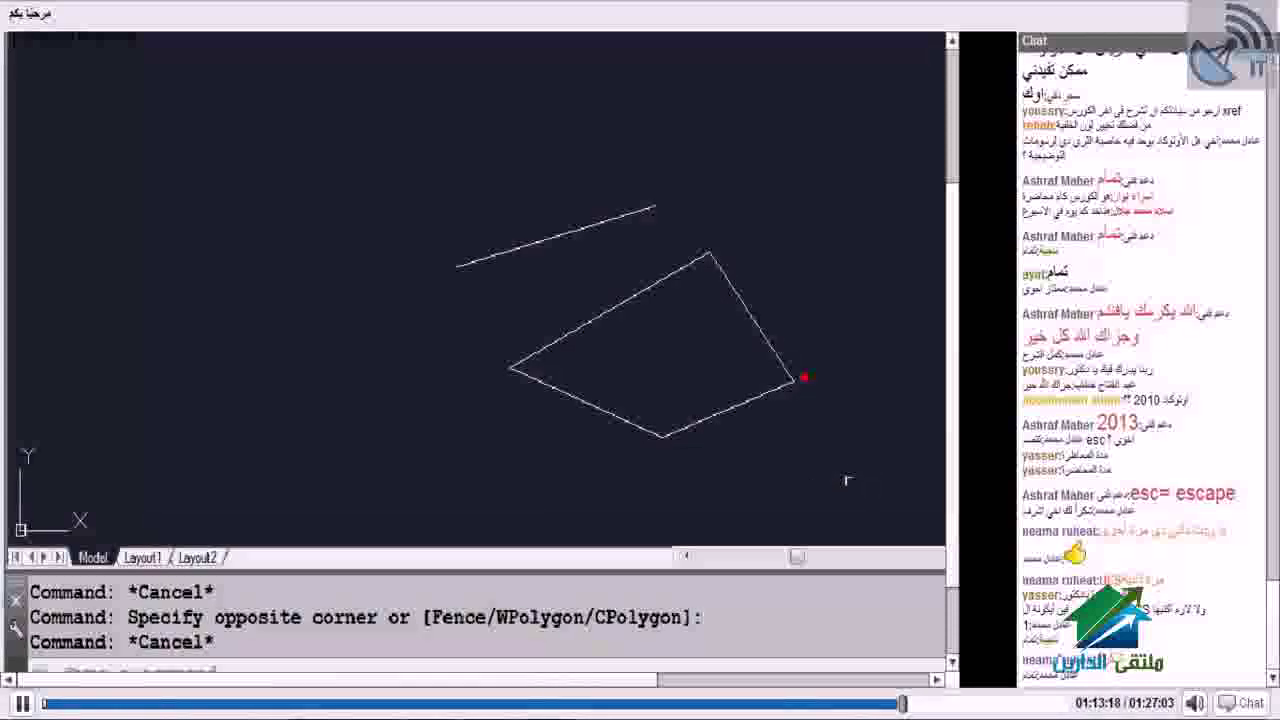
key("ctrl+a")
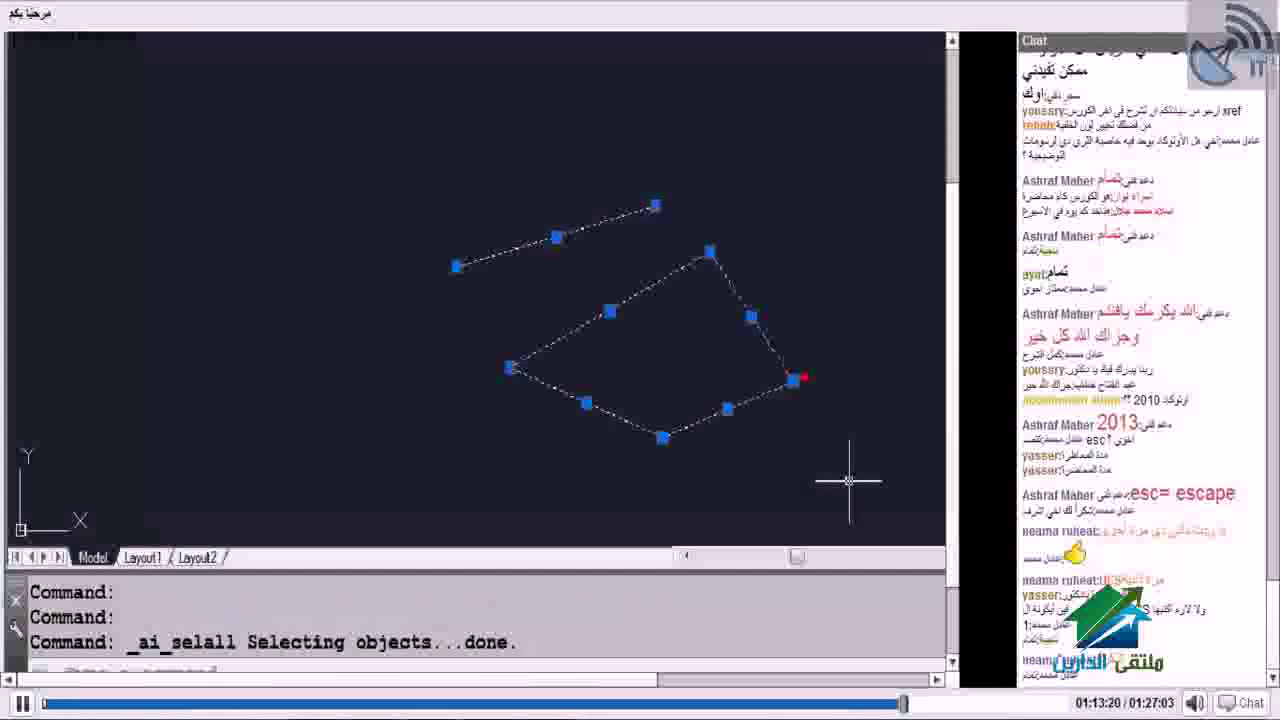